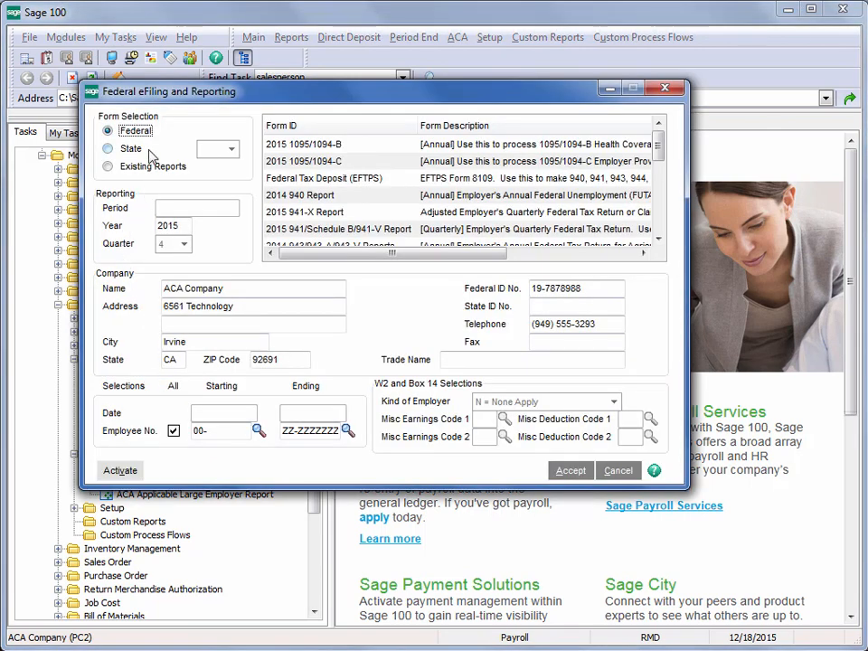
# Step: Start processing the federal 2015 1095/1094-C form and choose to test drive the wizard with only the first 25 employees
pyautogui.click(318, 162)
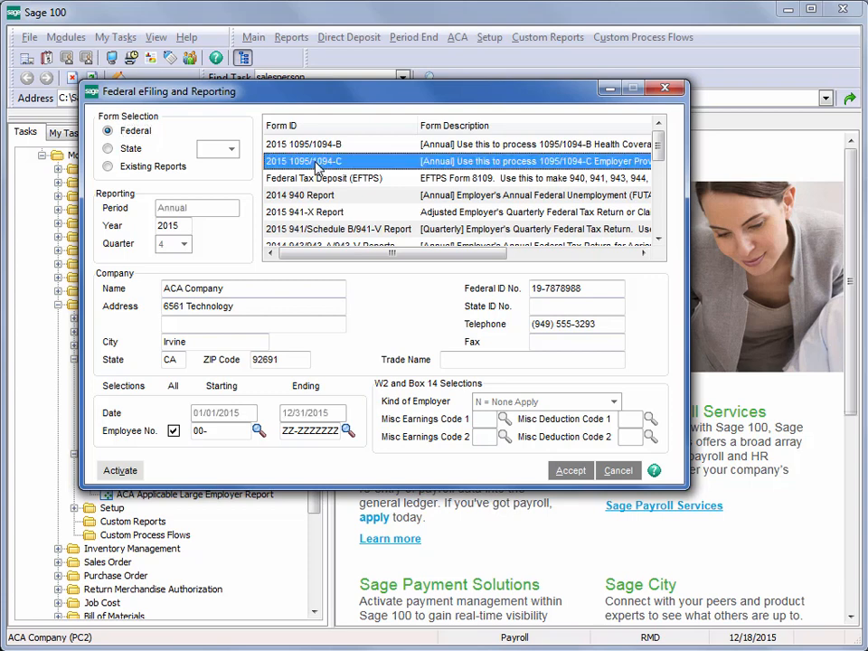
pyautogui.click(571, 472)
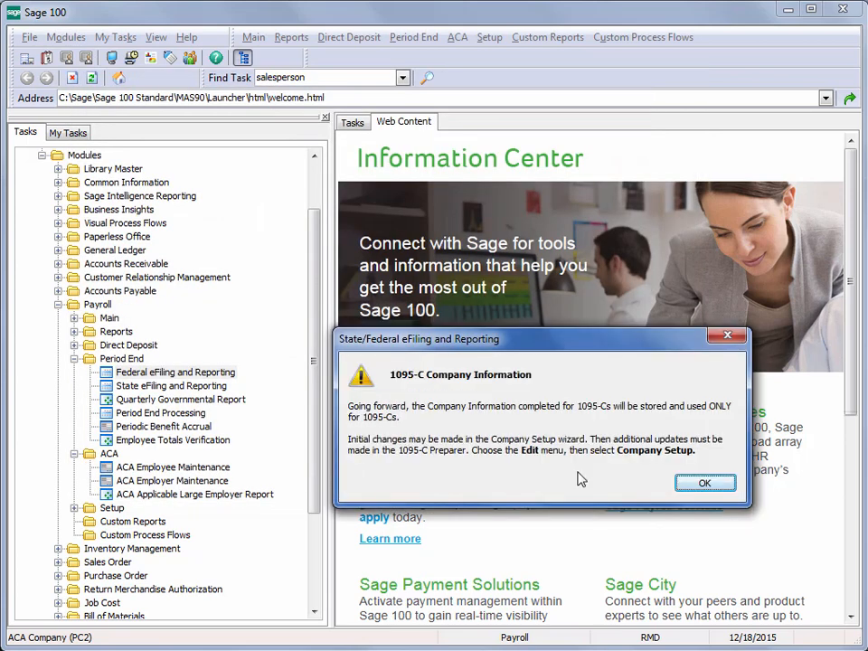
pyautogui.press('Return')
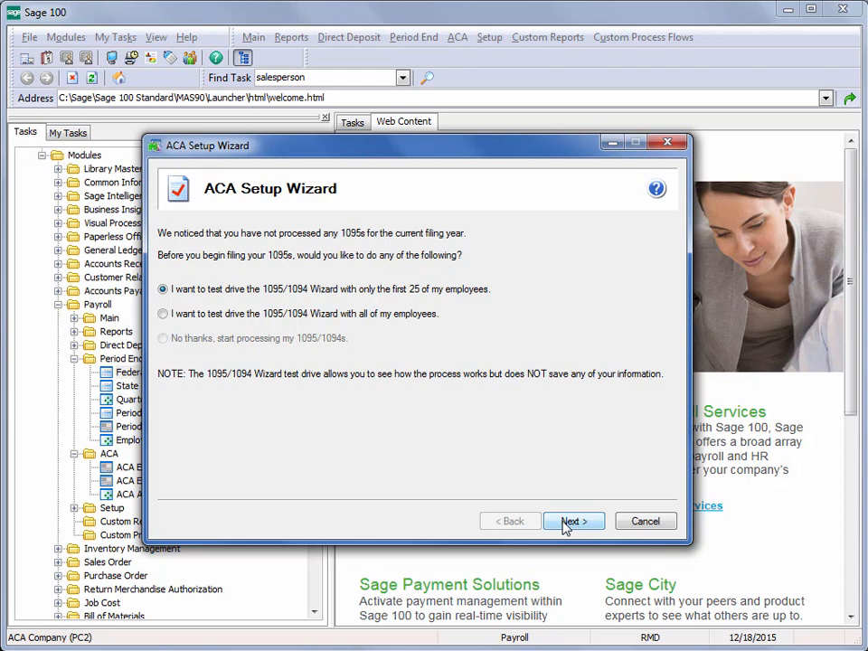
pyautogui.click(565, 524)
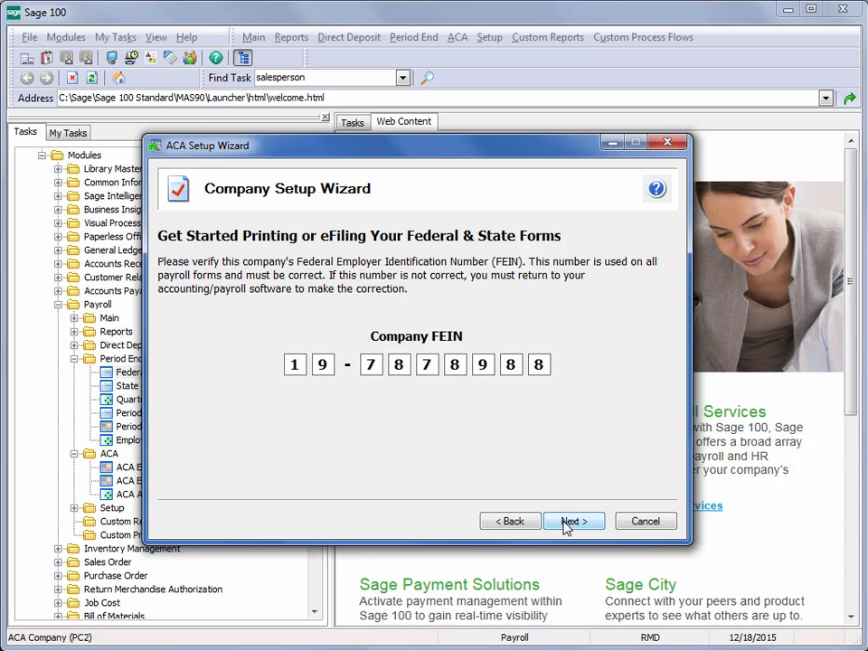
# Step: Accept the company's FEIN and company information, and keep the filer type as filing for the own company/employer
pyautogui.click(573, 522)
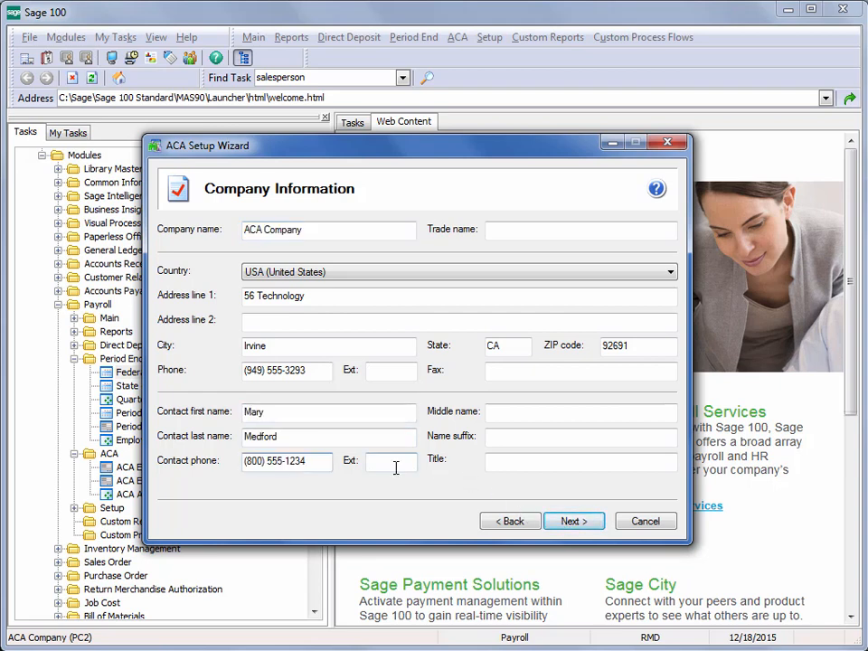
pyautogui.click(568, 521)
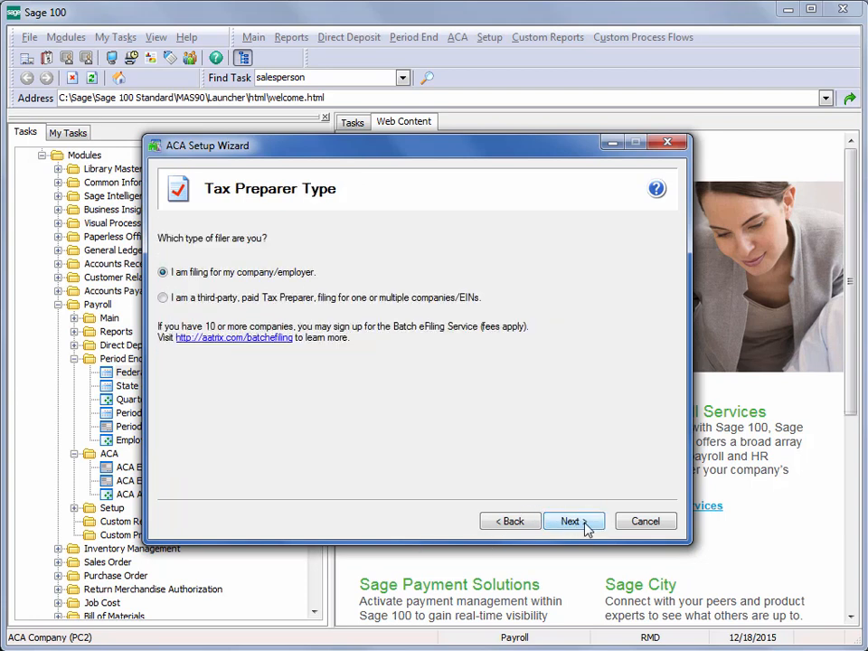
pyautogui.click(572, 522)
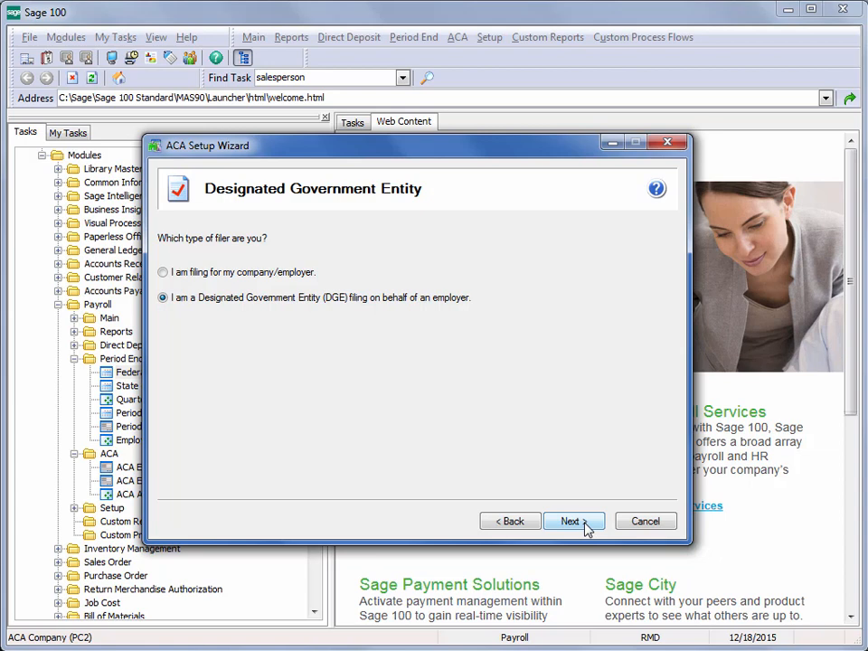
# Step: Go back from the Designated Government Entity details and change the filer type to "I am filing for my company/employer"
pyautogui.click(573, 521)
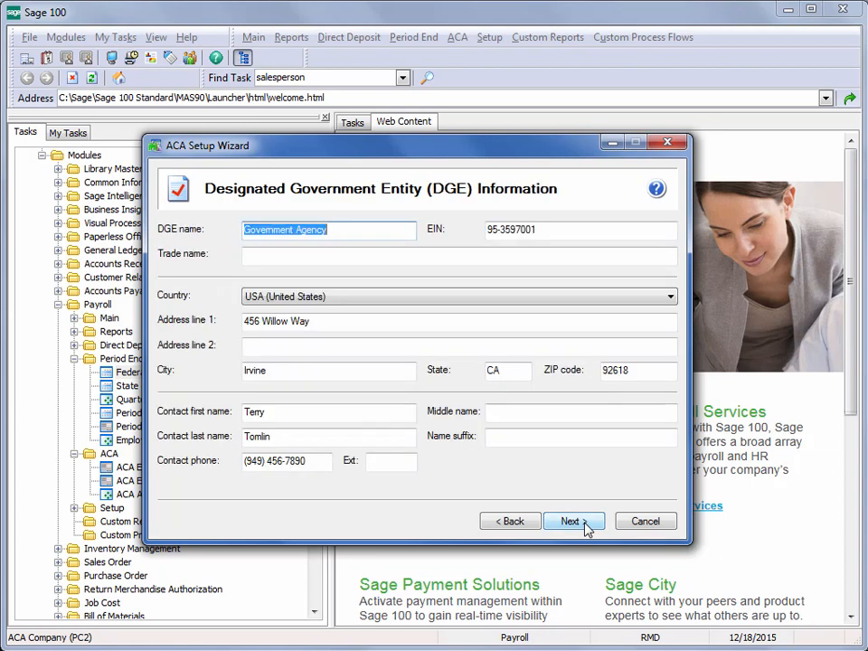
pyautogui.click(523, 528)
pyautogui.click(245, 274)
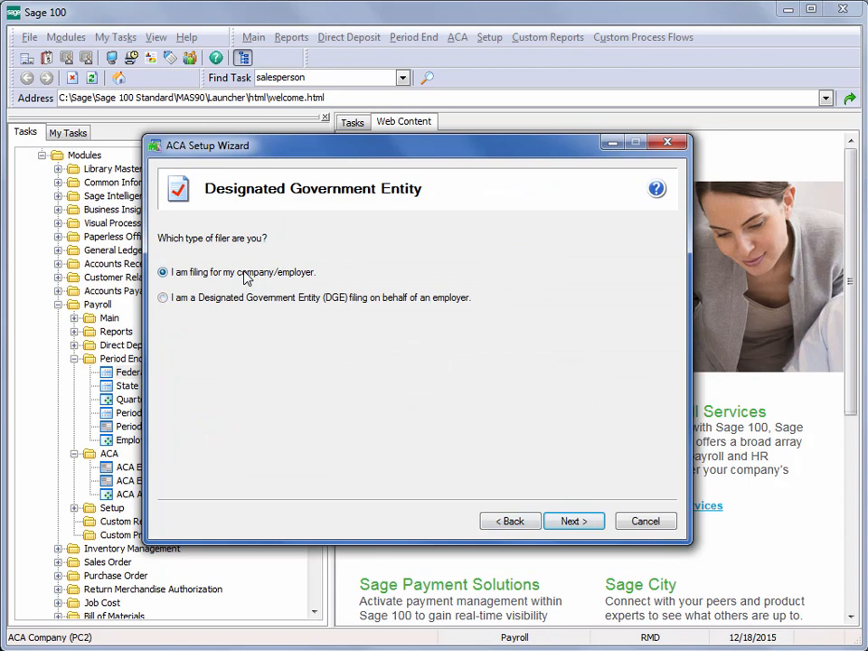
pyautogui.click(582, 522)
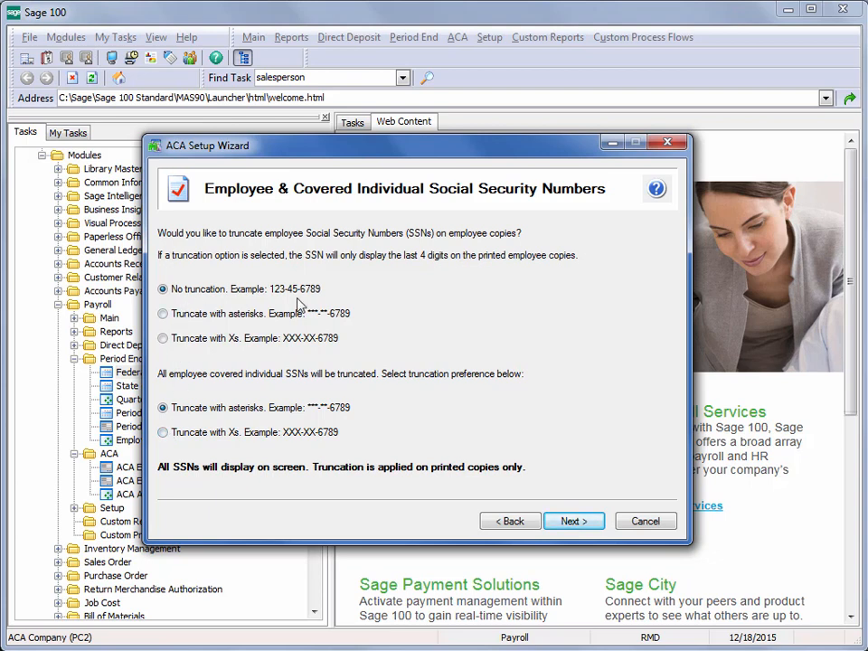
# Step: Set employee Social Security Numbers to be truncated with Xs on the printed employee copies
pyautogui.click(163, 434)
pyautogui.click(163, 409)
pyautogui.click(164, 339)
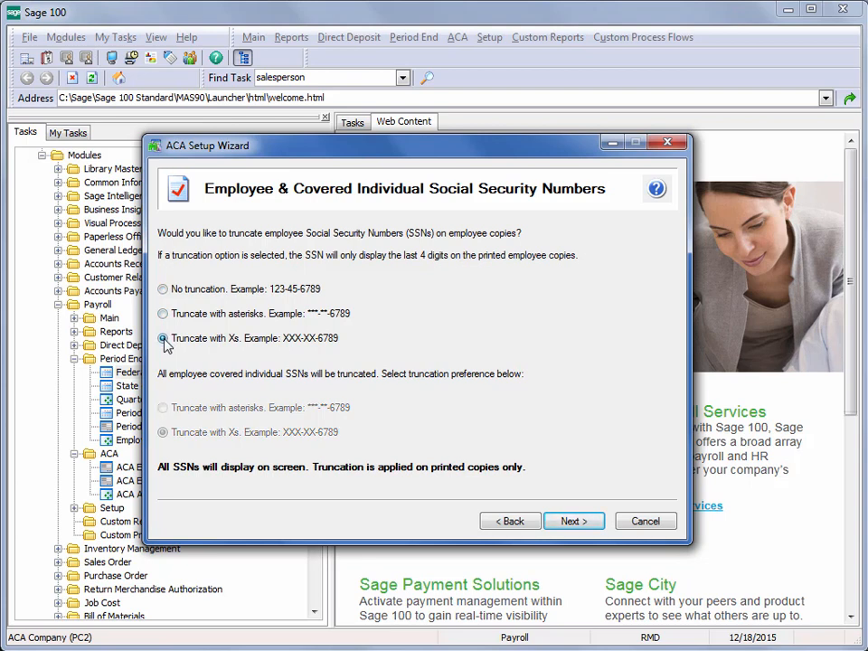
pyautogui.click(575, 522)
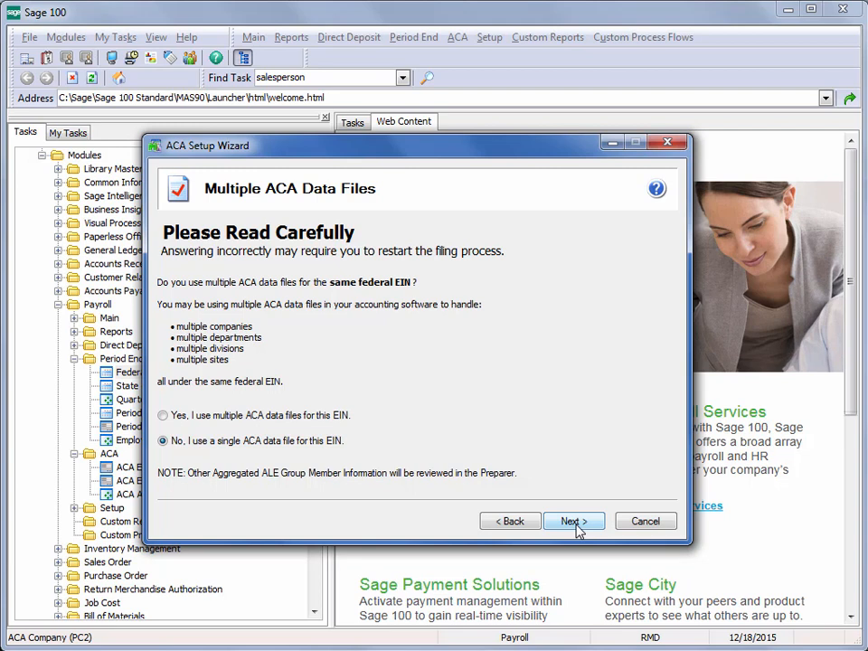
# Step: Keep the single ACA data file option for this EIN and open the preparer in test drive mode
pyautogui.click(575, 523)
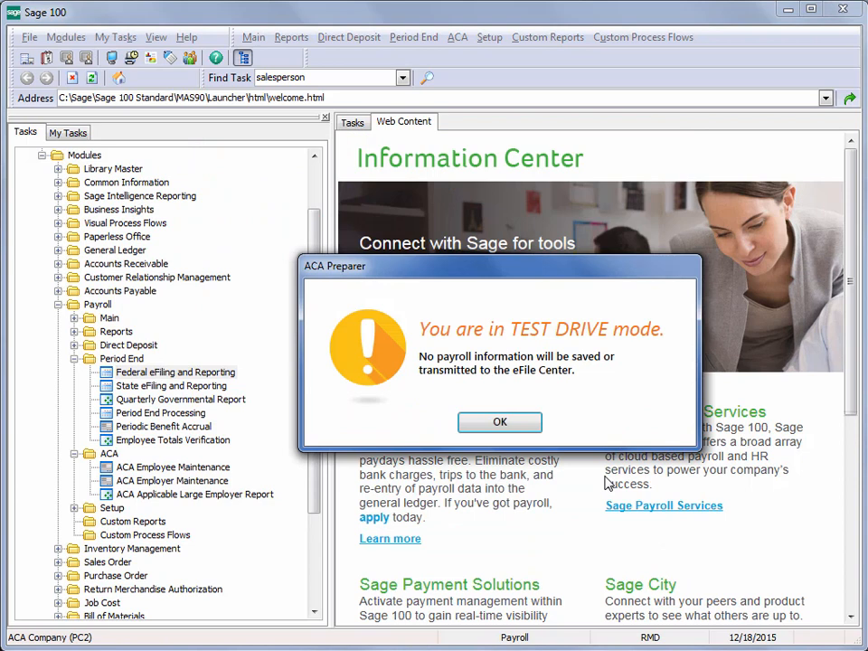
pyautogui.click(494, 423)
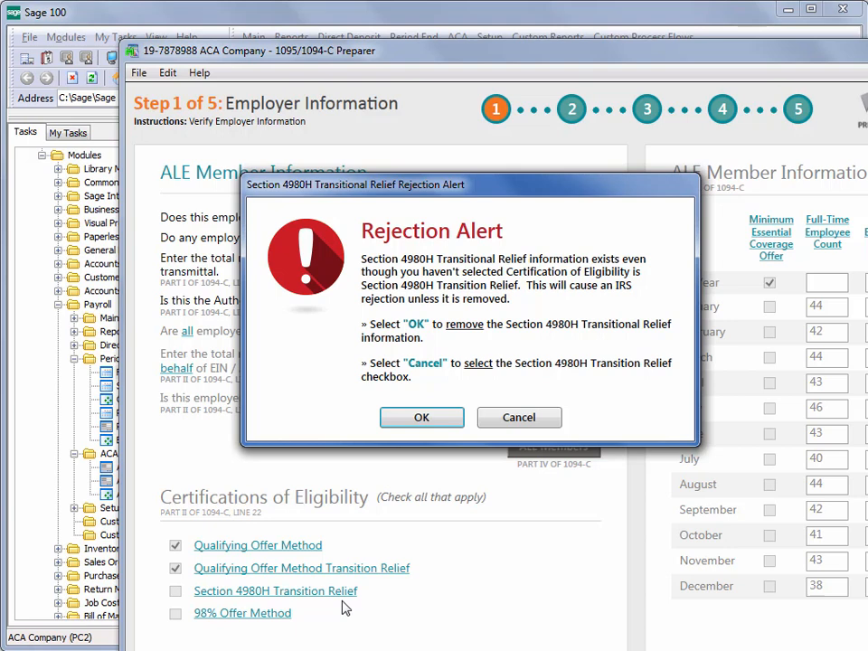
# Step: Check the certifications of eligibility in the 2015 ACA Employer Maintenance record in Sage 100, leaving the record without saving
pyautogui.click(61, 508)
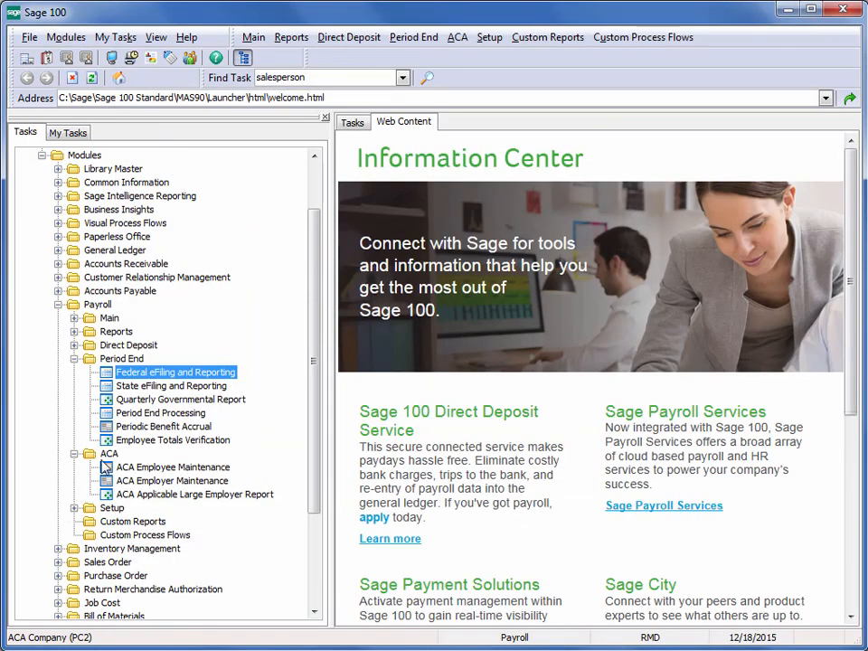
pyautogui.click(172, 480)
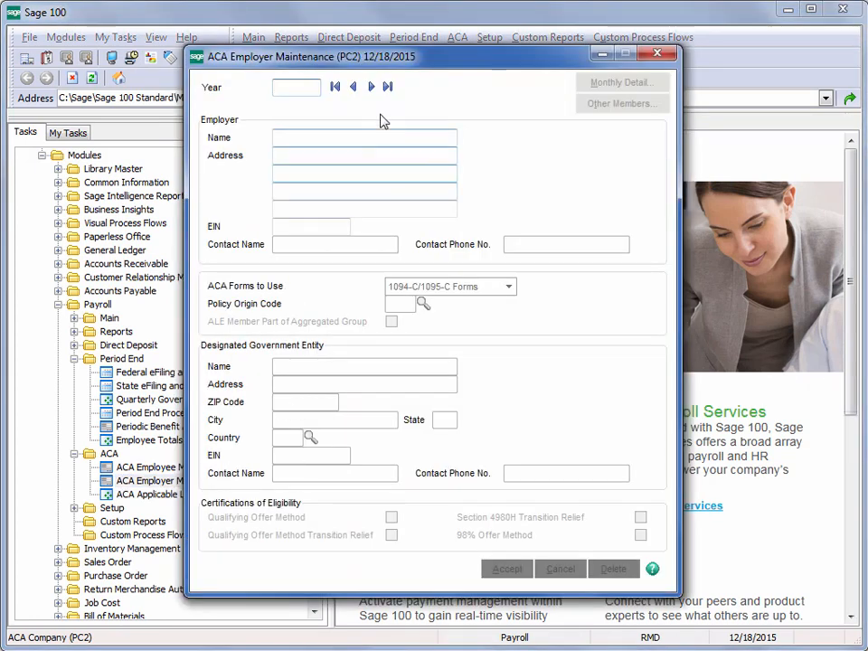
pyautogui.click(370, 86)
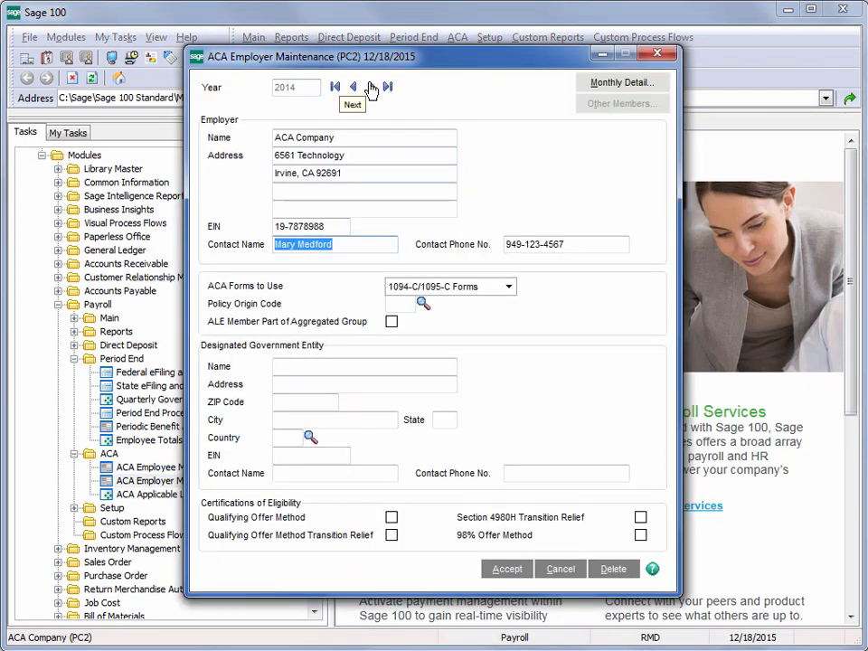
pyautogui.click(370, 86)
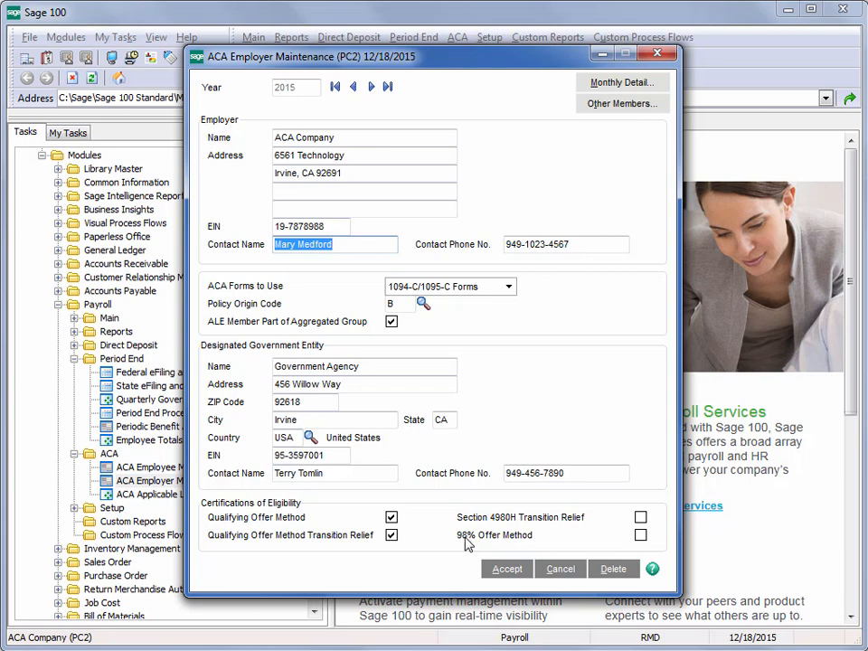
pyautogui.click(561, 570)
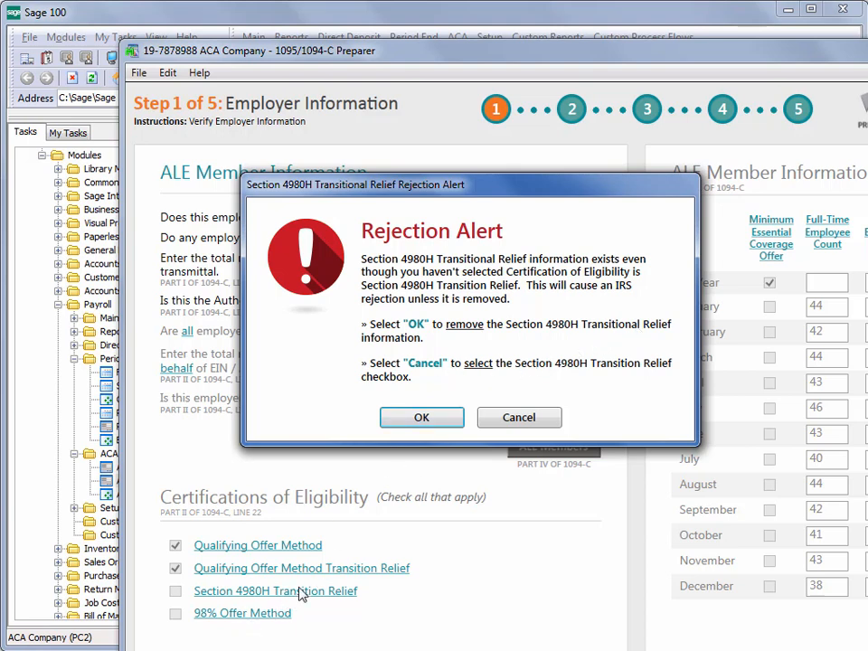
# Step: Accept the rejection alert in the 1095/1094-C Preparer to remove the Section 4980H Transitional Relief information
pyautogui.click(445, 424)
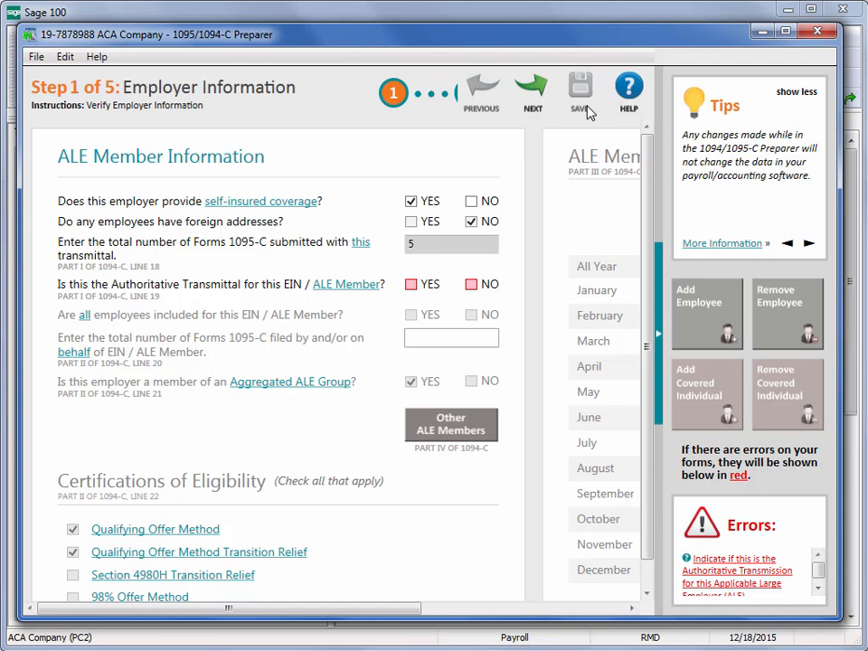
# Step: View the online ACA help page, the preparer's tips, and the explanations of self-insured coverage and Aggregated ALE Group
pyautogui.click(633, 90)
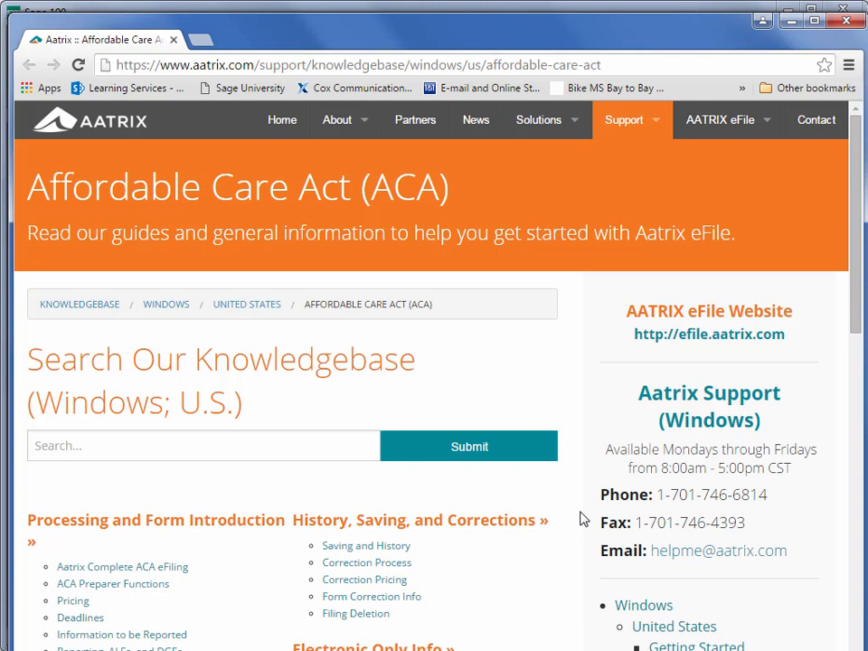
pyautogui.click(849, 18)
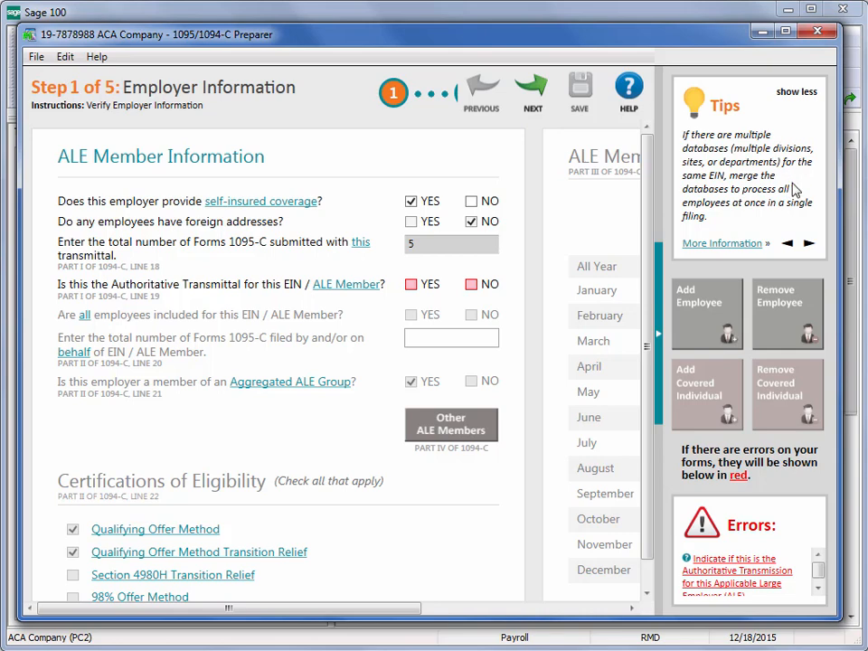
pyautogui.click(809, 246)
pyautogui.click(809, 246)
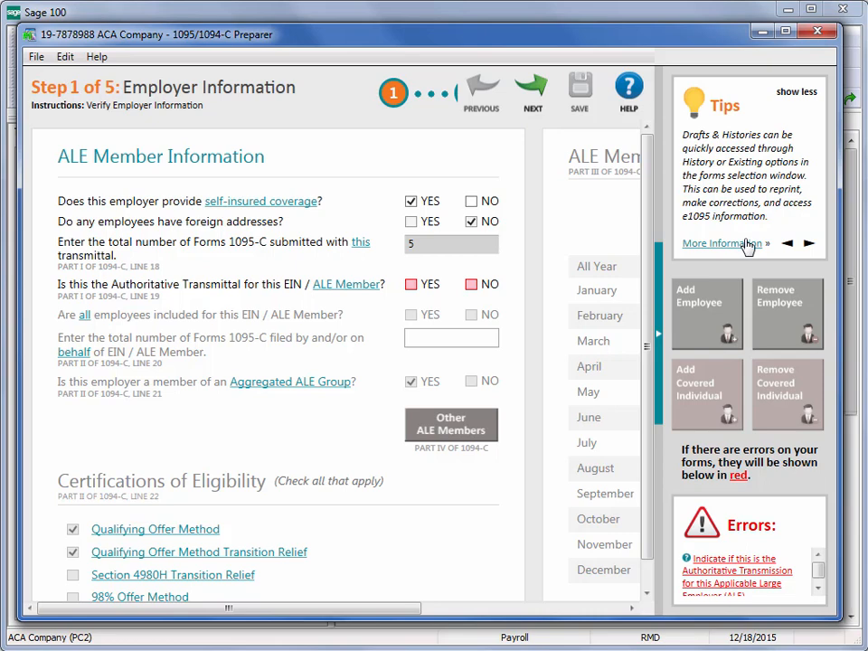
pyautogui.moveTo(299, 207)
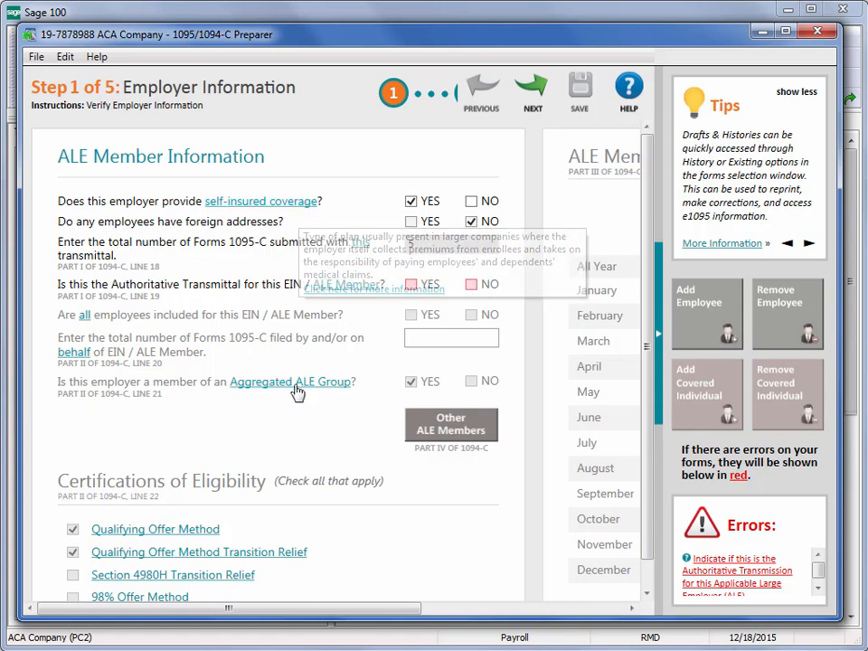
pyautogui.moveTo(298, 389)
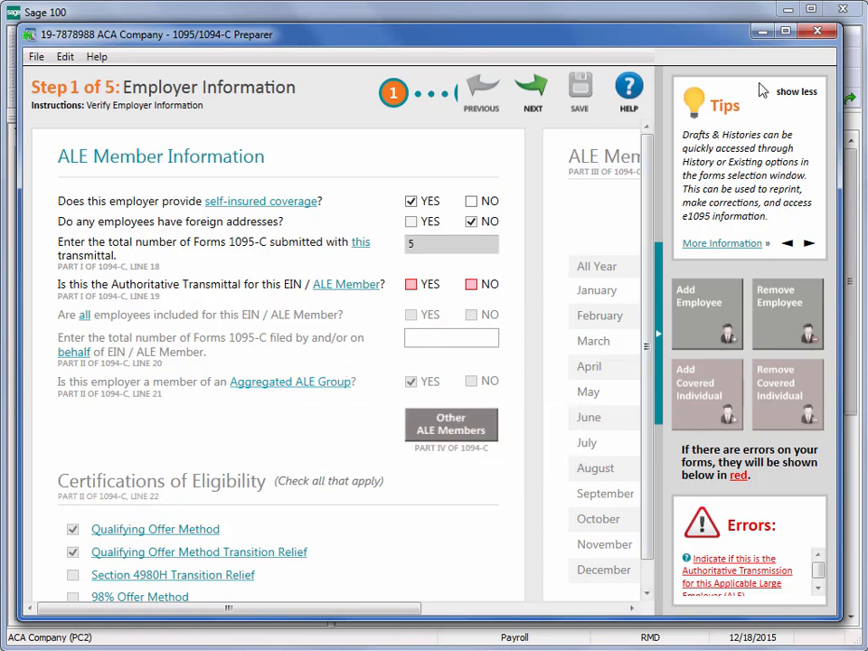
# Step: Shrink the tips area to examine the form errors, and collapse the preparer's side pane
pyautogui.moveTo(773, 587)
pyautogui.click(798, 93)
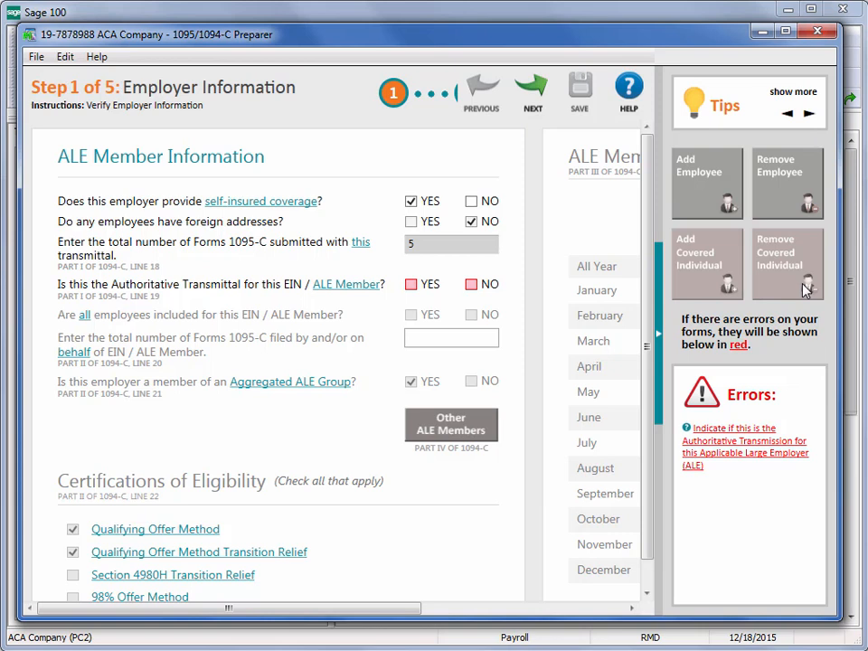
pyautogui.moveTo(745, 462)
pyautogui.moveTo(409, 289)
pyautogui.click(660, 341)
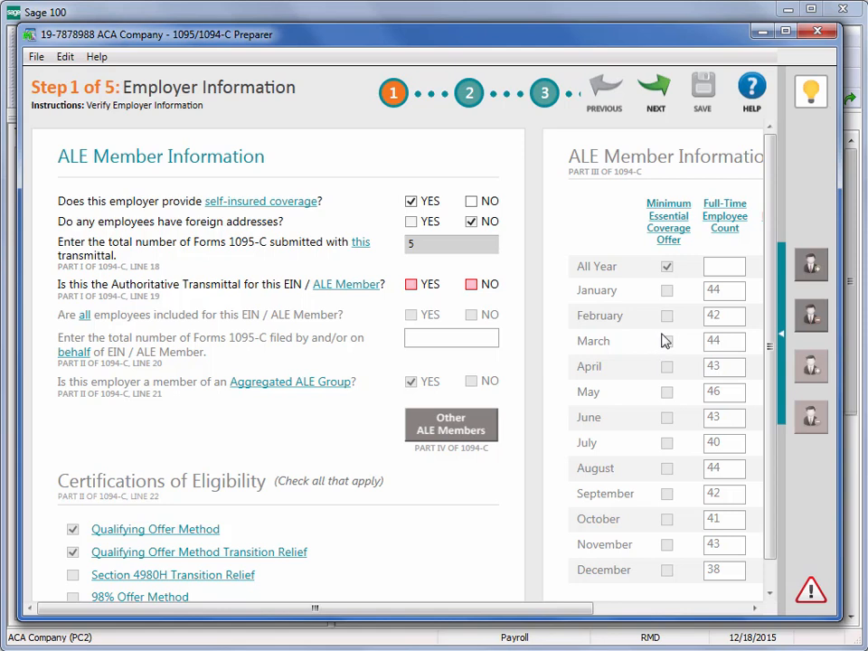
# Step: Open the company information for updating from the preparer, review it, and close it without changes
pyautogui.click(66, 57)
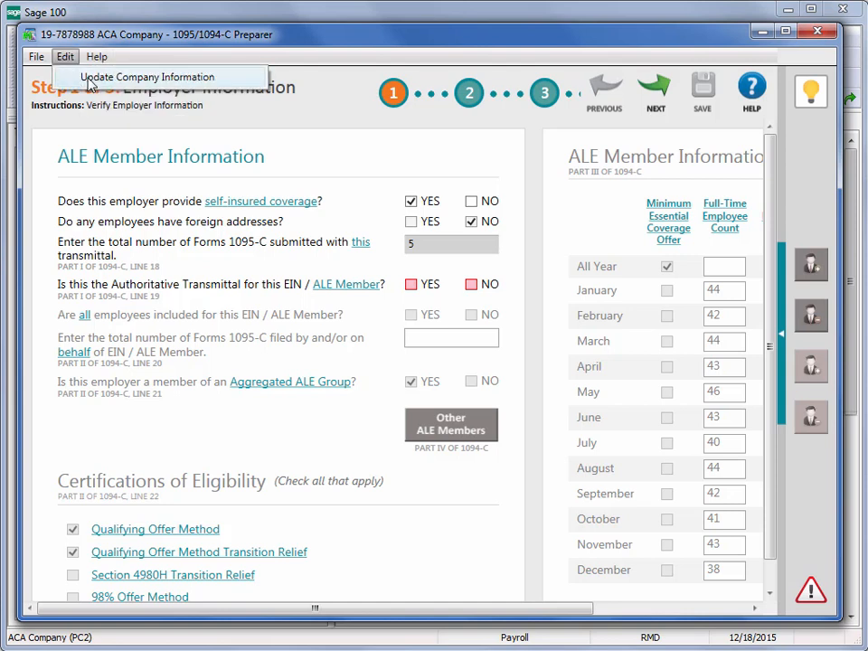
pyautogui.click(91, 81)
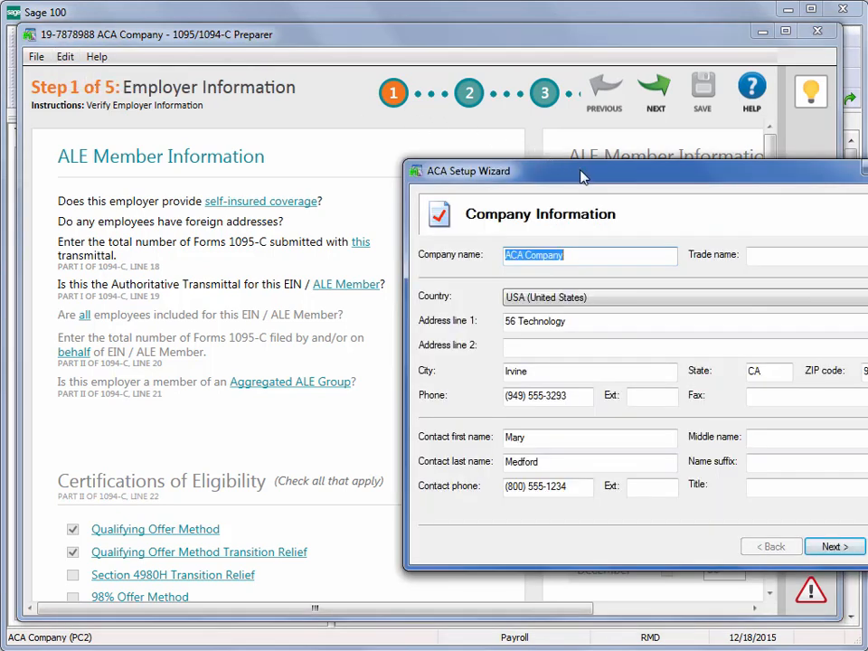
pyautogui.moveTo(582, 177); pyautogui.dragTo(368, 140)
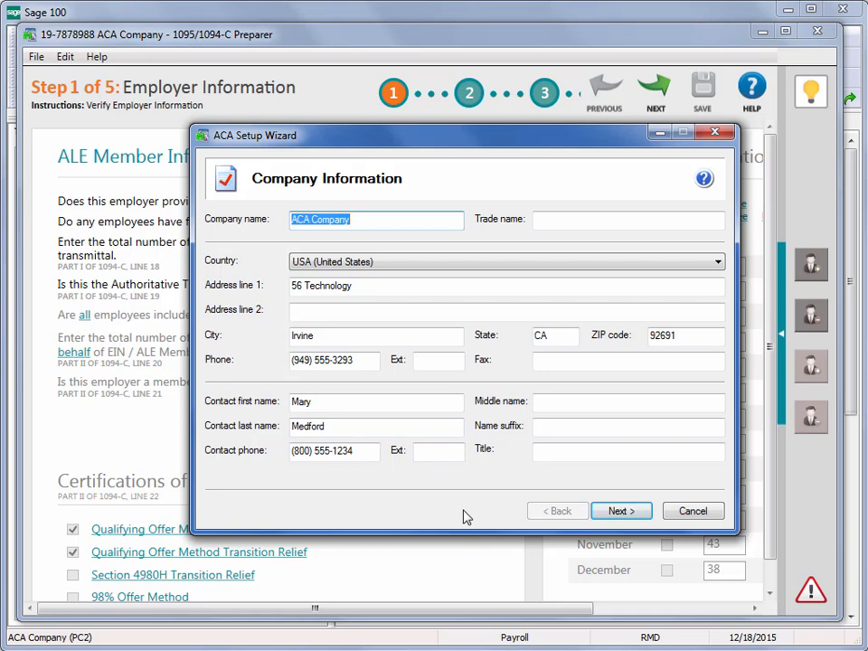
pyautogui.click(714, 132)
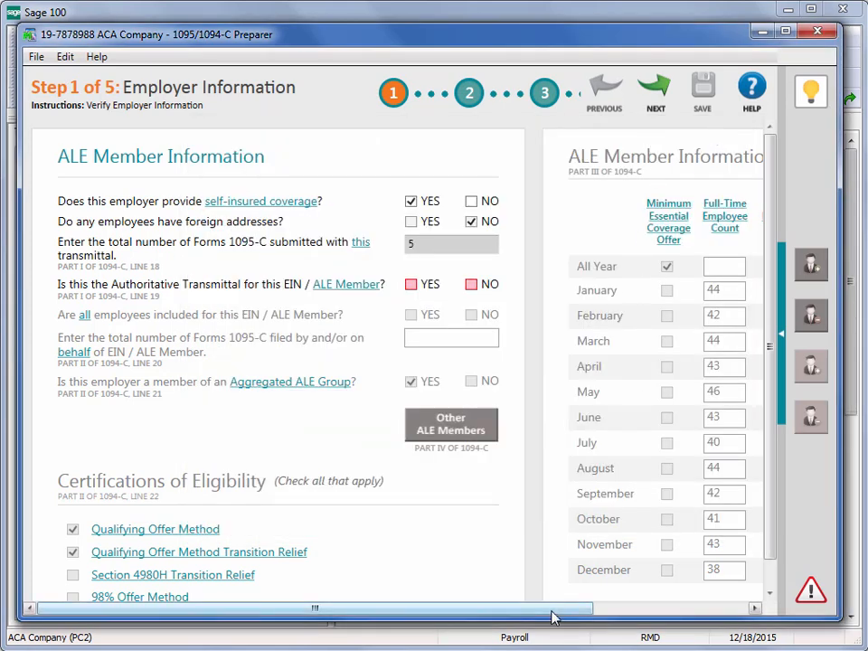
# Step: Answer Yes for Authoritative Transmittal for this EIN and Yes for all employees included for this EIN / ALE Member
pyautogui.moveTo(556, 613); pyautogui.dragTo(732, 617)
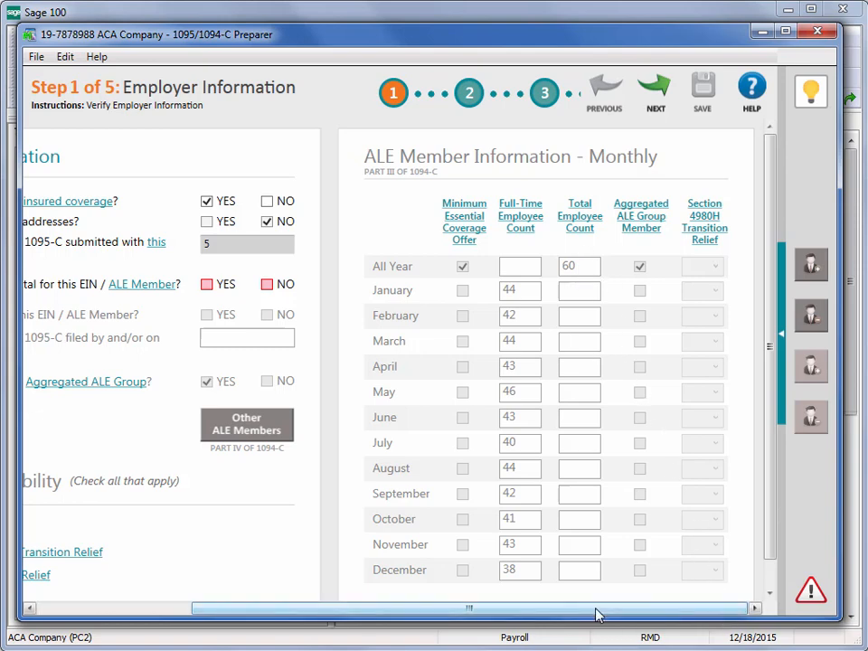
pyautogui.moveTo(597, 615); pyautogui.dragTo(422, 618)
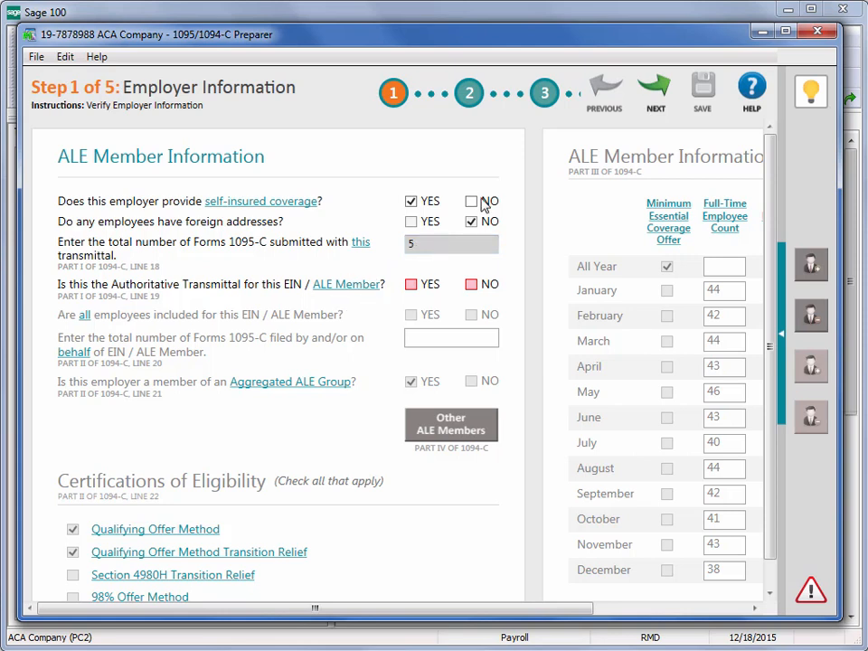
pyautogui.click(412, 285)
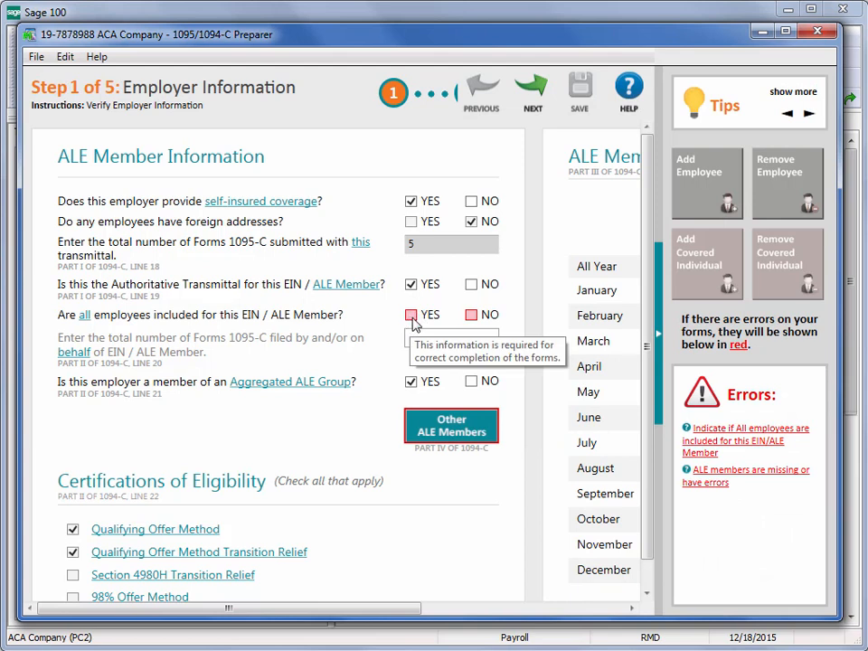
pyautogui.click(411, 315)
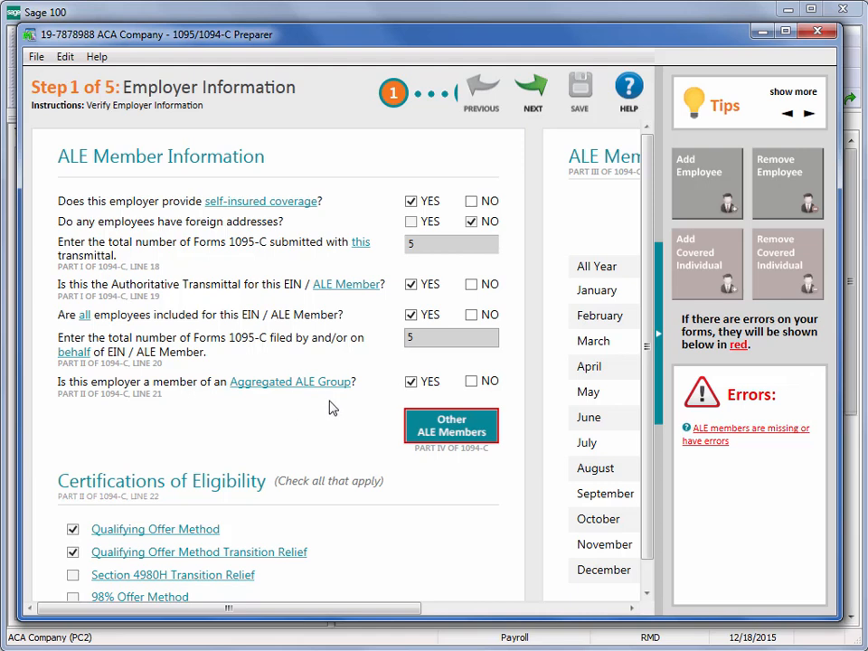
# Step: Open the list of other ALE members and set the number of employees for G-AGENCY 1 to 2
pyautogui.click(479, 439)
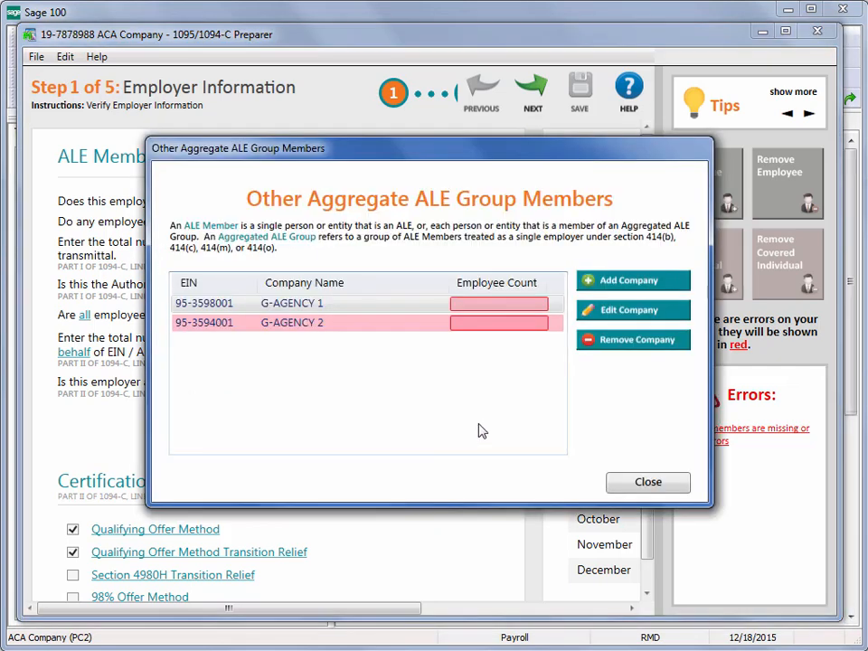
pyautogui.click(489, 322)
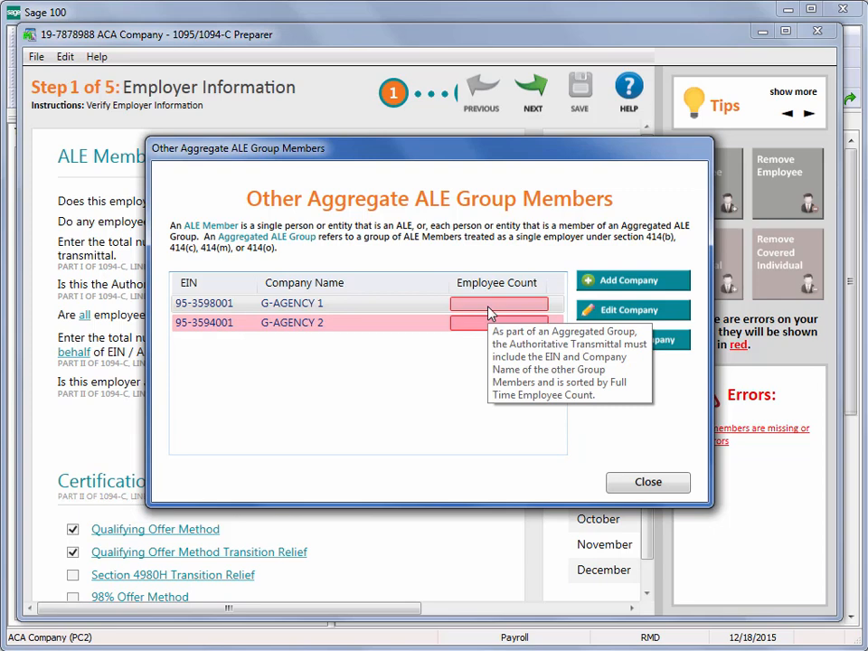
pyautogui.click(601, 311)
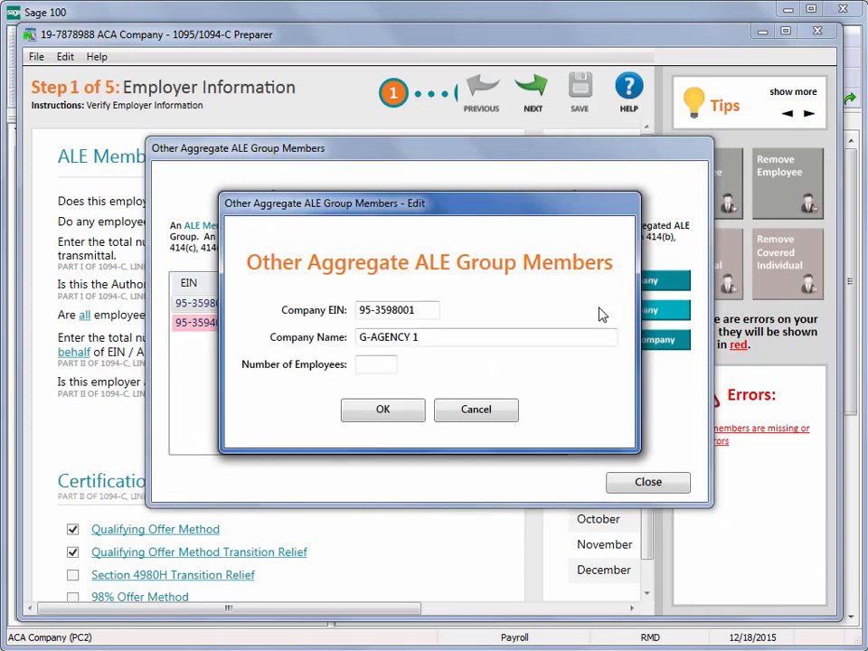
pyautogui.click(388, 363)
pyautogui.write('2')
pyautogui.click(382, 409)
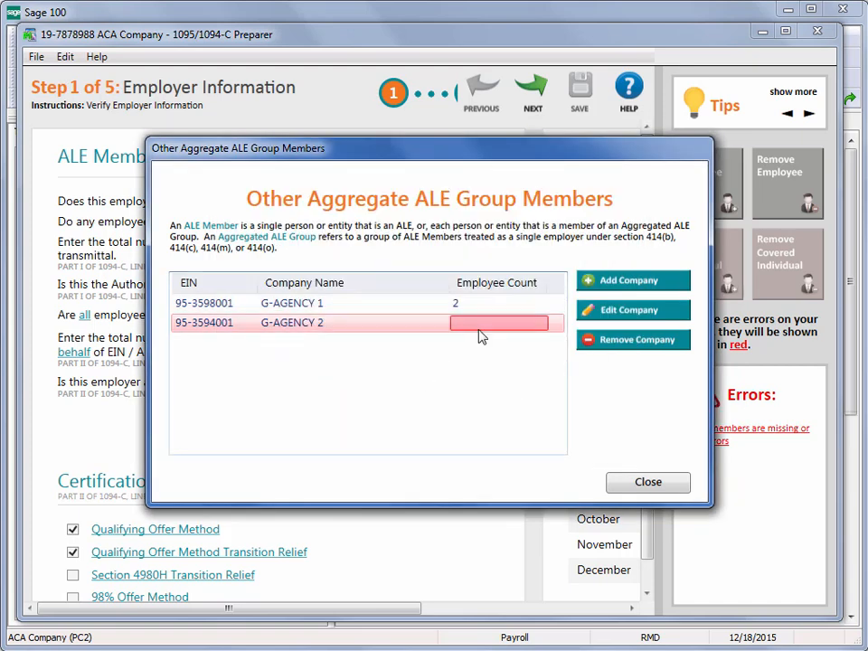
# Step: Set the number of employees for G-AGENCY 2 to 3 and close the list of other ALE members
pyautogui.click(609, 310)
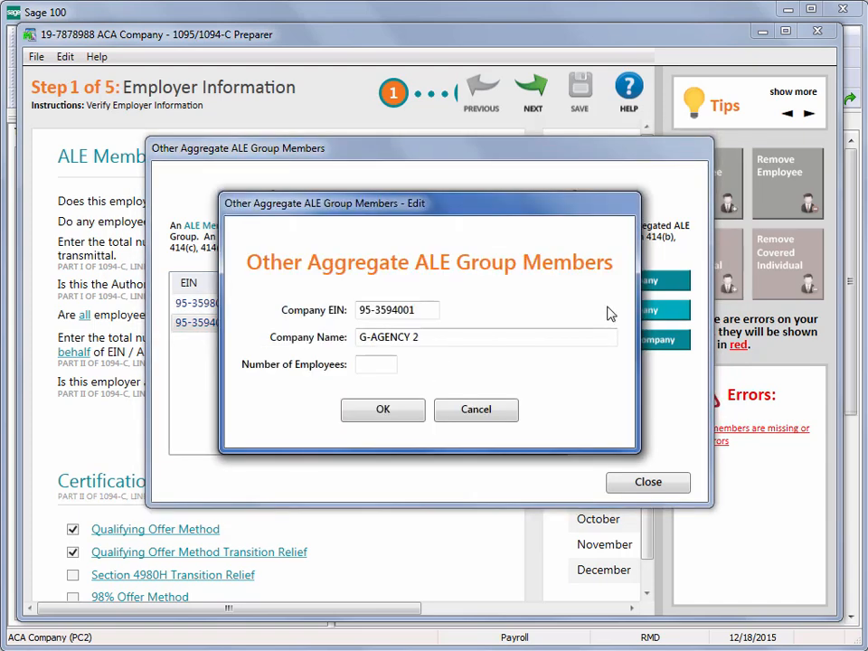
pyautogui.click(386, 365)
pyautogui.write('3')
pyautogui.click(383, 412)
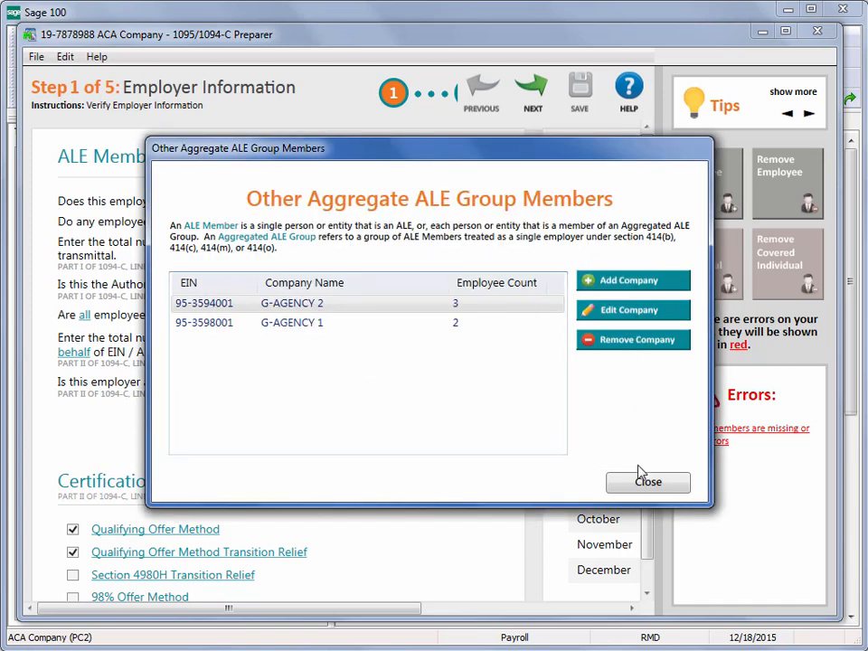
pyautogui.click(663, 485)
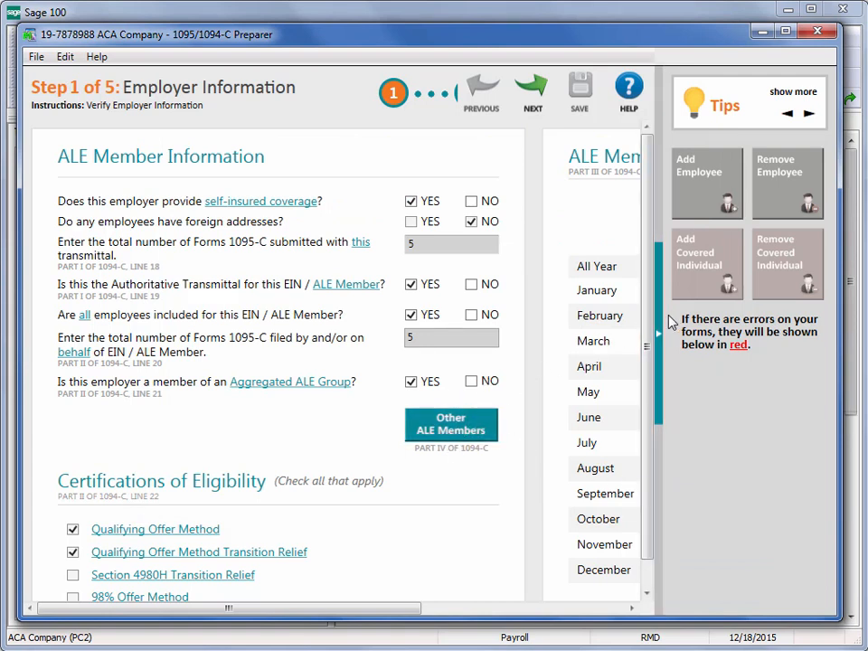
# Step: Review the monthly ALE Member Information with the side pane collapsed, and advance to Step 2, Employee Contact Information
pyautogui.click(665, 362)
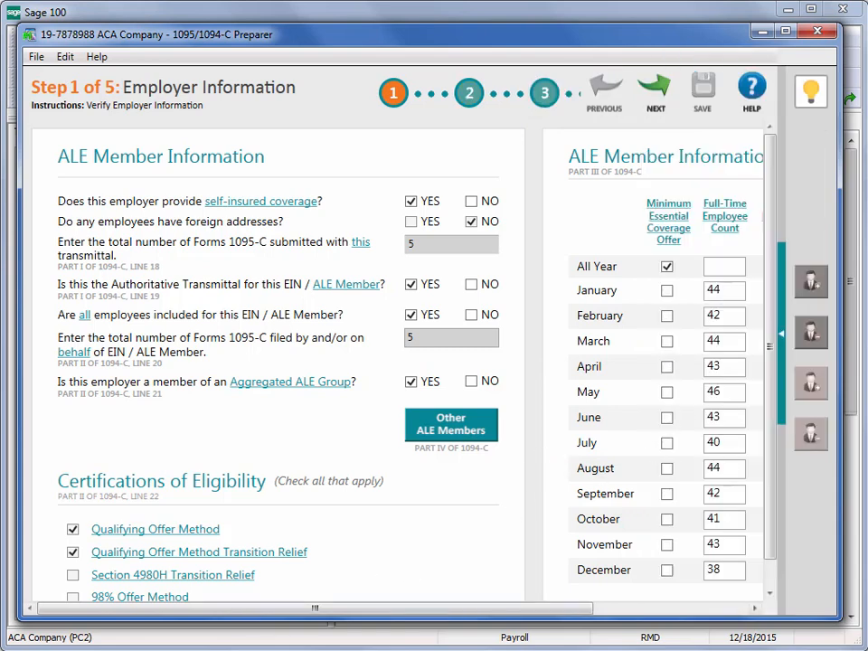
pyautogui.moveTo(142, 588)
pyautogui.moveTo(521, 615); pyautogui.dragTo(815, 624)
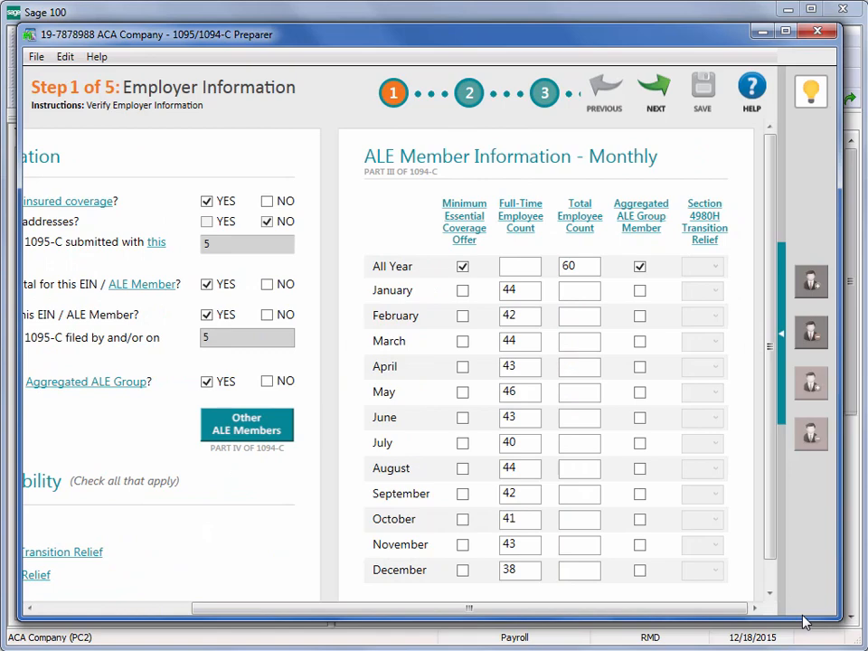
pyautogui.click(657, 91)
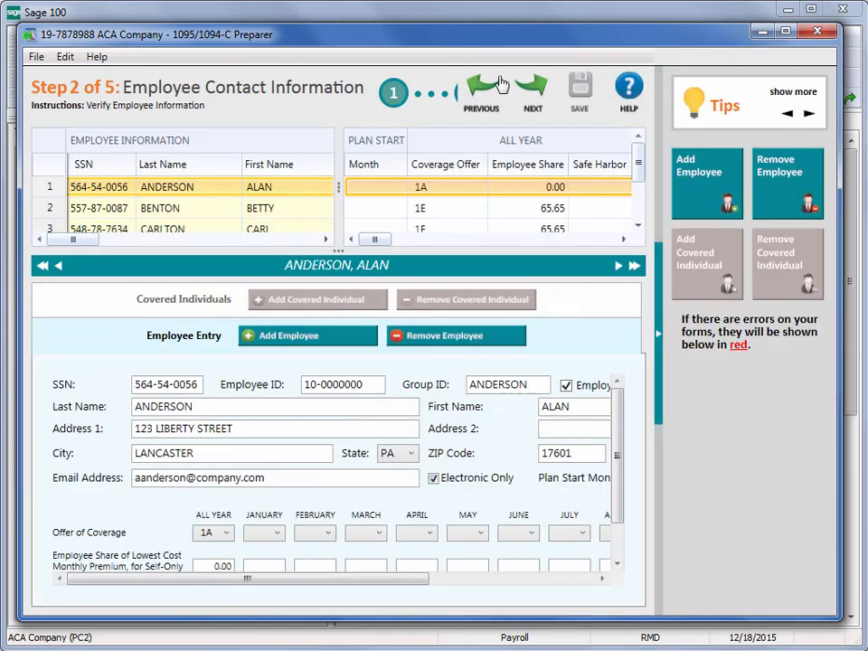
pyautogui.click(492, 96)
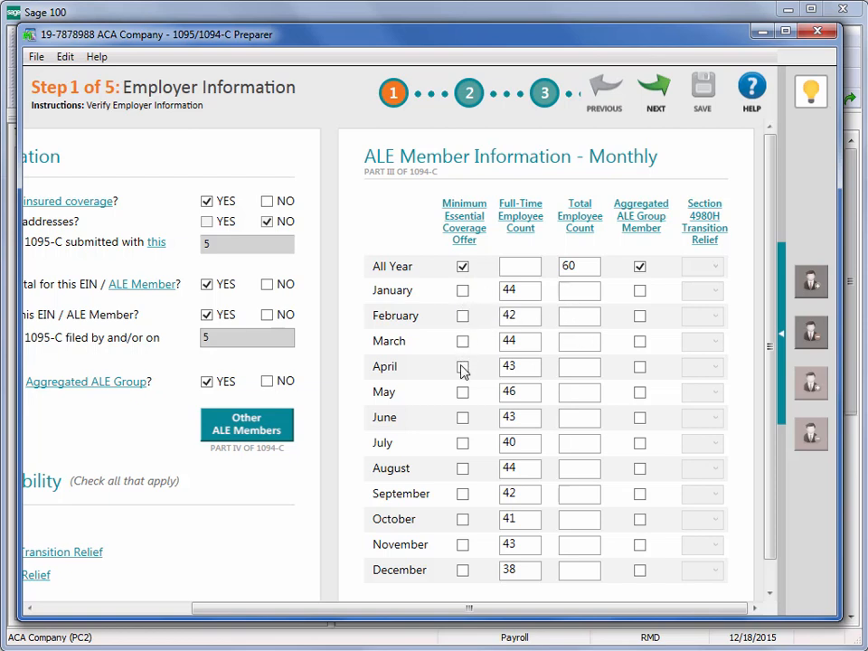
pyautogui.click(657, 97)
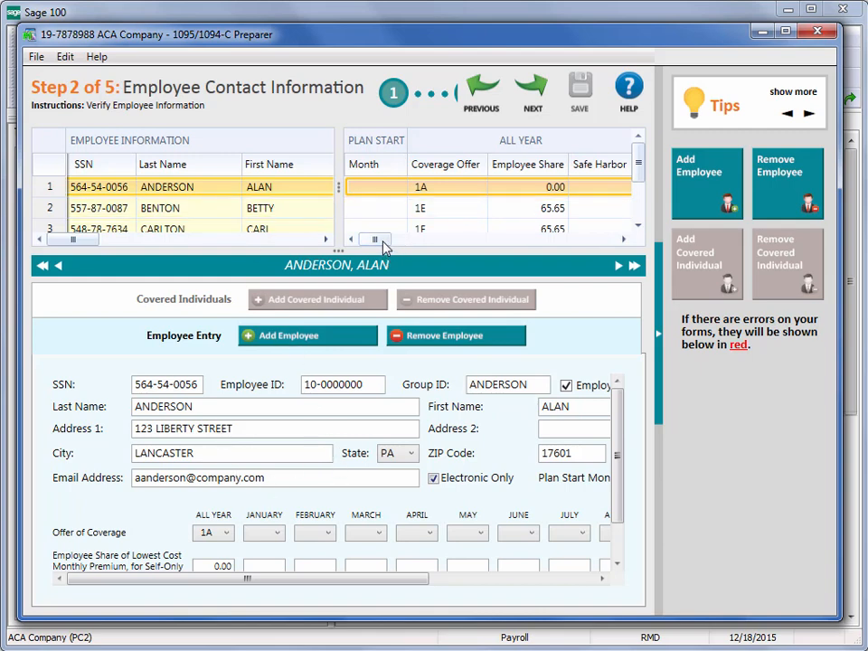
# Step: Bring the employee address columns into view, narrow the employee information pane, and make the grid slightly taller
pyautogui.moveTo(384, 246)
pyautogui.mouseDown()
pyautogui.moveTo(500, 256)
pyautogui.moveTo(383, 258)
pyautogui.mouseUp()
pyautogui.click(325, 239)
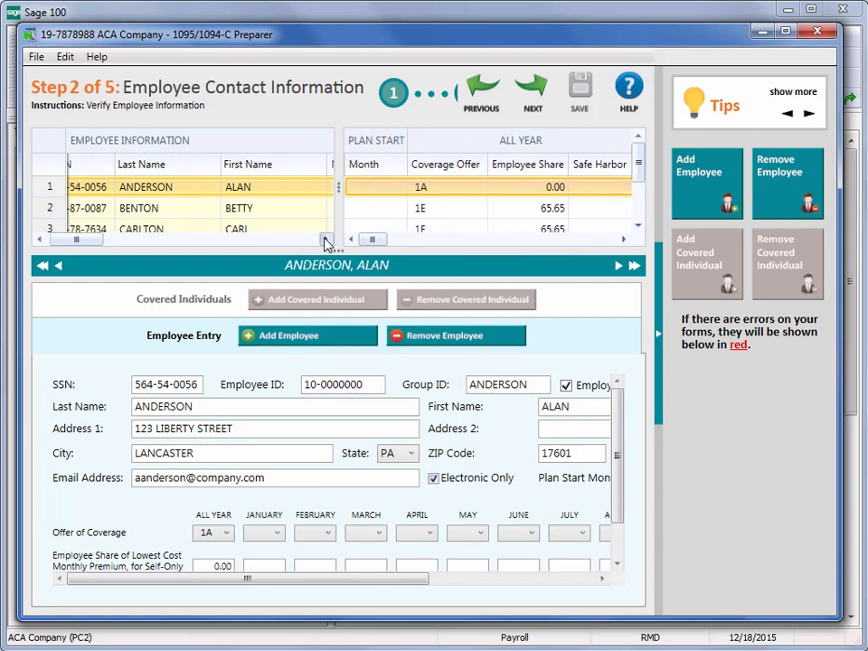
pyautogui.click(326, 240)
pyautogui.moveTo(337, 239); pyautogui.dragTo(299, 193)
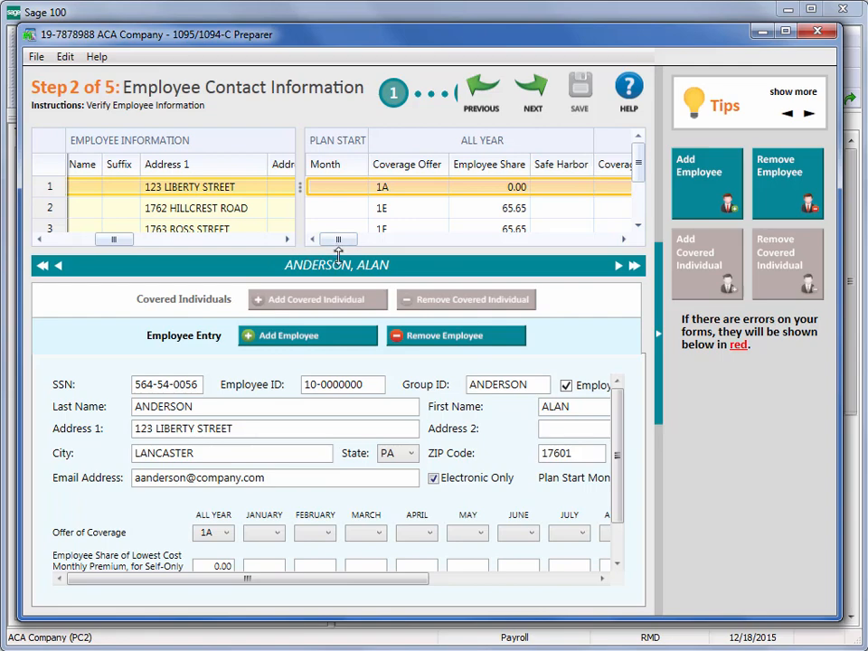
pyautogui.moveTo(337, 250); pyautogui.dragTo(315, 254)
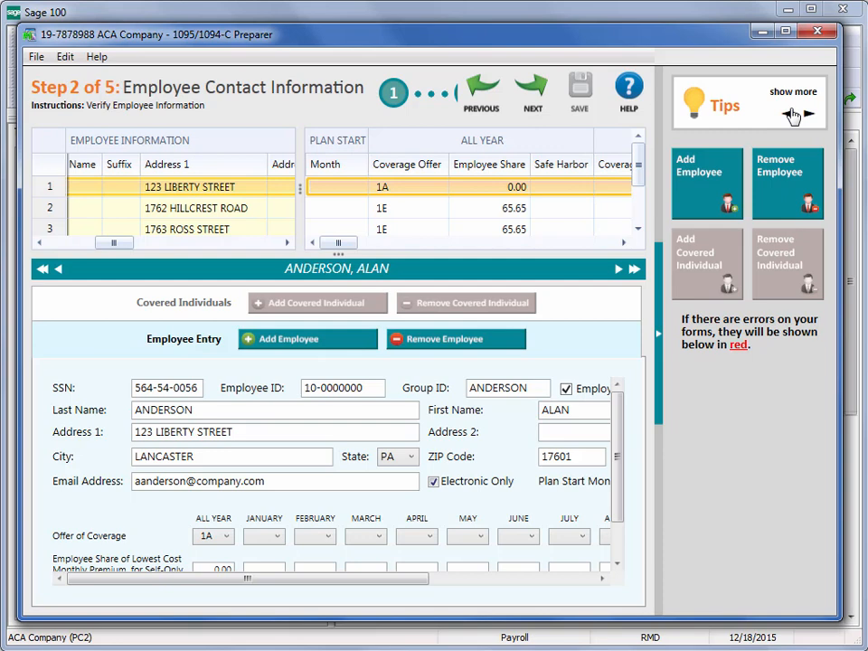
# Step: Look over the row-editing options and insert 2 blank employees from the third employee's row
pyautogui.click(72, 58)
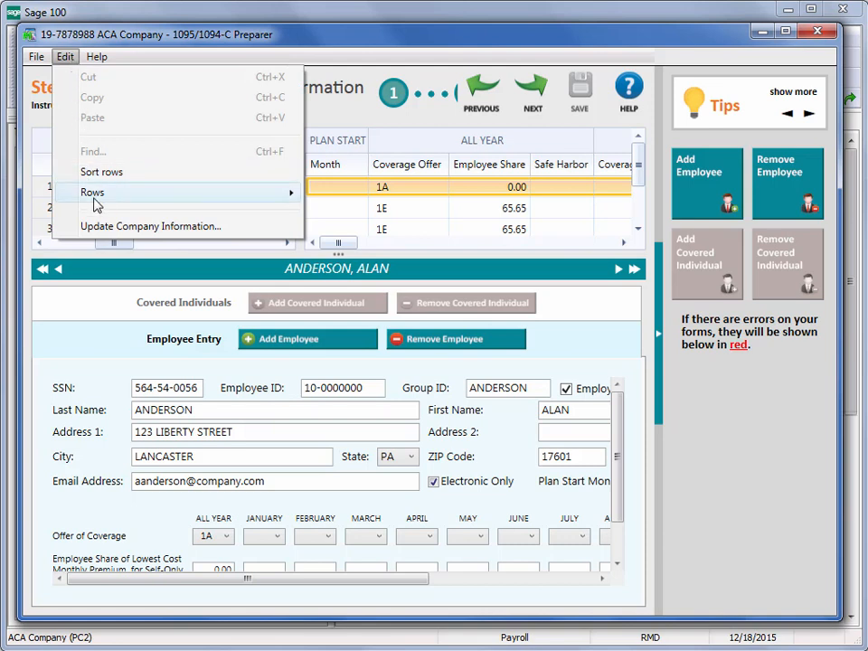
pyautogui.moveTo(96, 204)
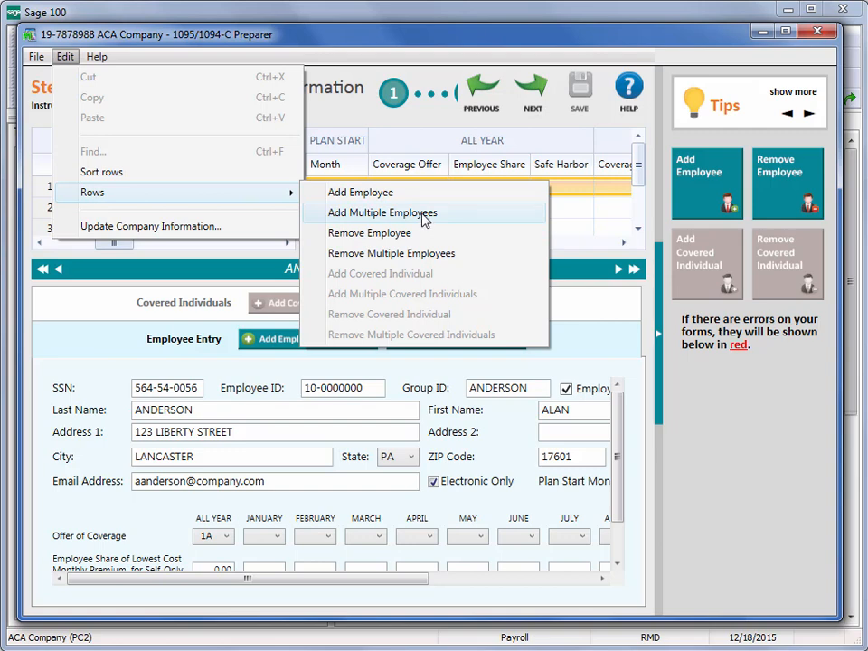
pyautogui.click(74, 325)
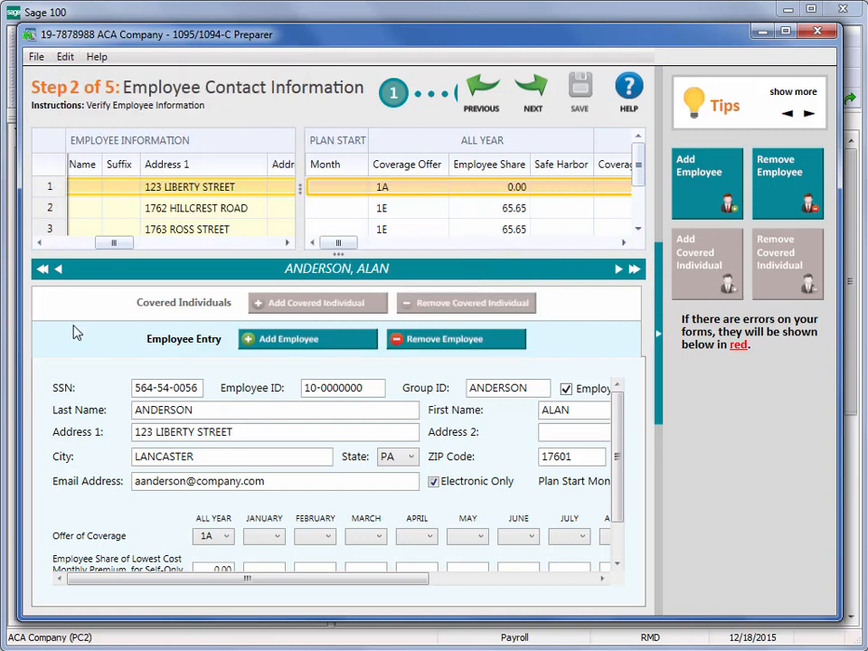
pyautogui.rightClick(49, 230)
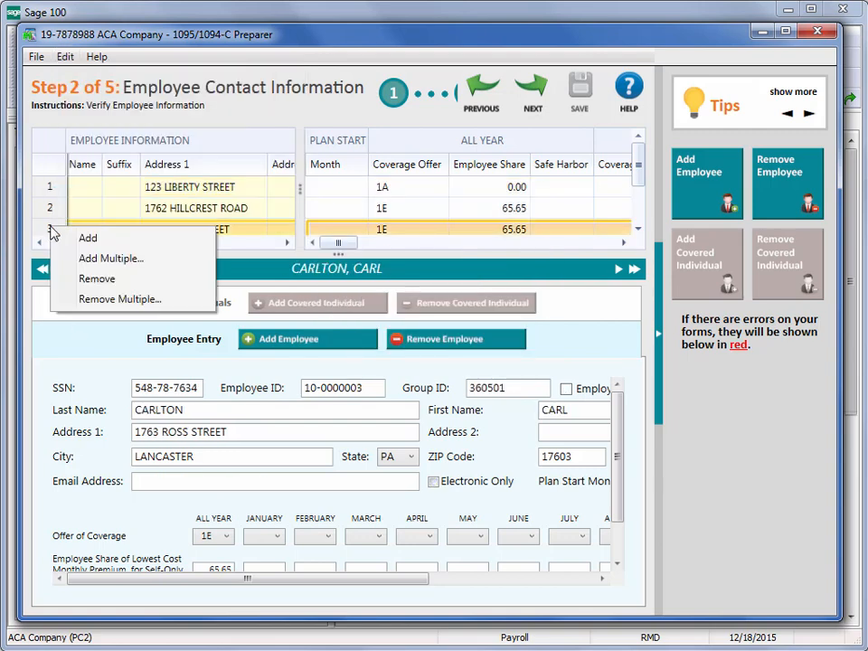
pyautogui.click(100, 261)
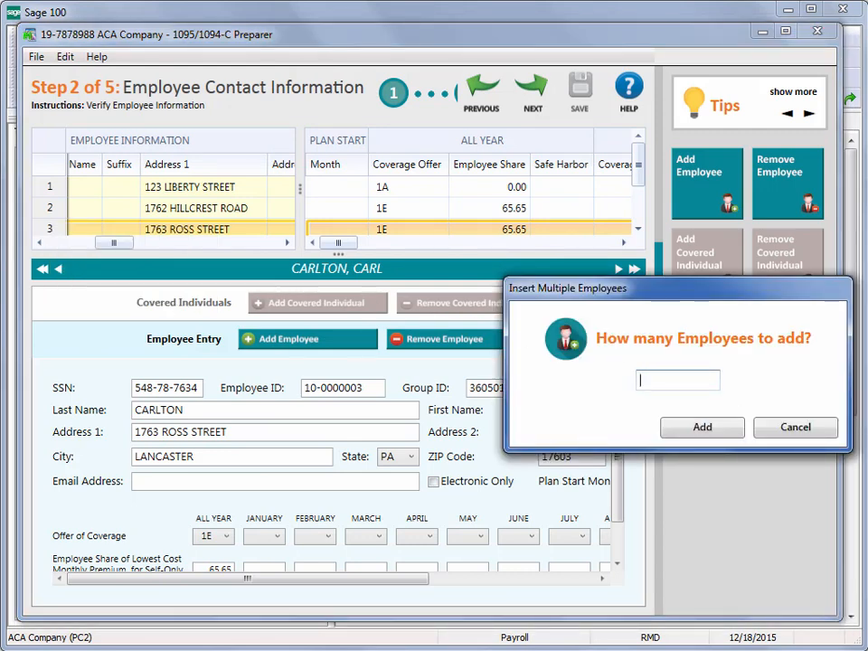
pyautogui.write('2')
pyautogui.click(702, 428)
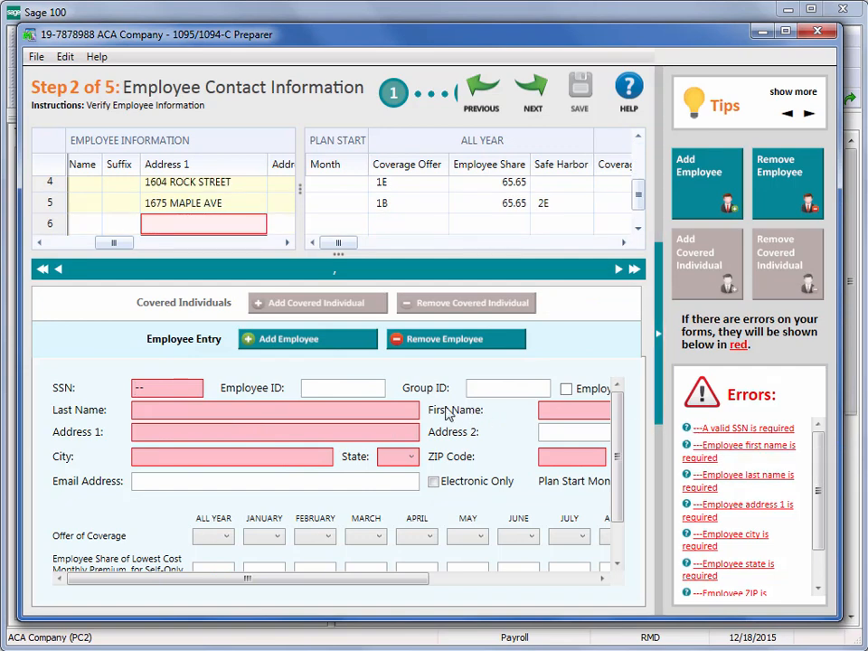
# Step: Remove the two blank employees using Remove Multiple Employees
pyautogui.click(43, 227)
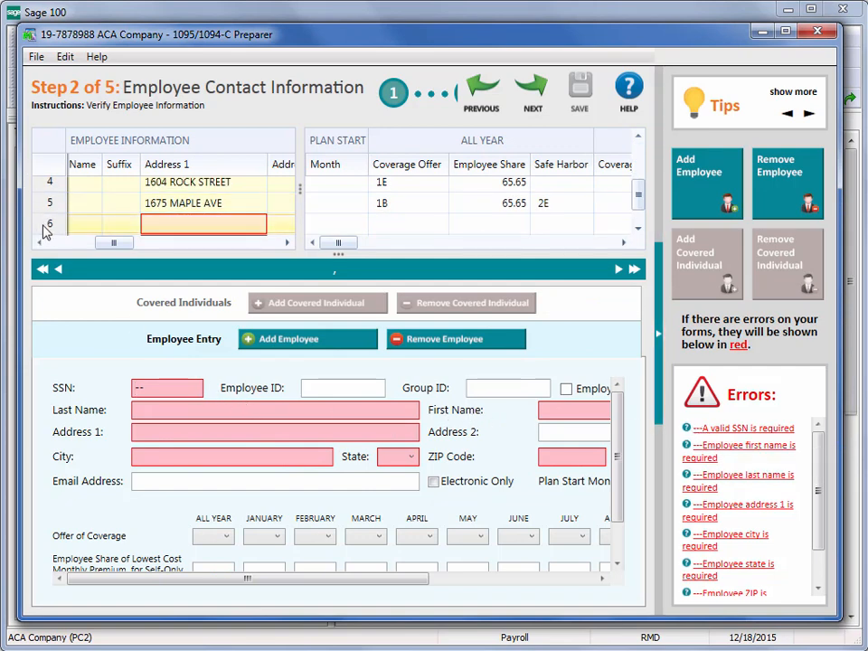
pyautogui.click(65, 56)
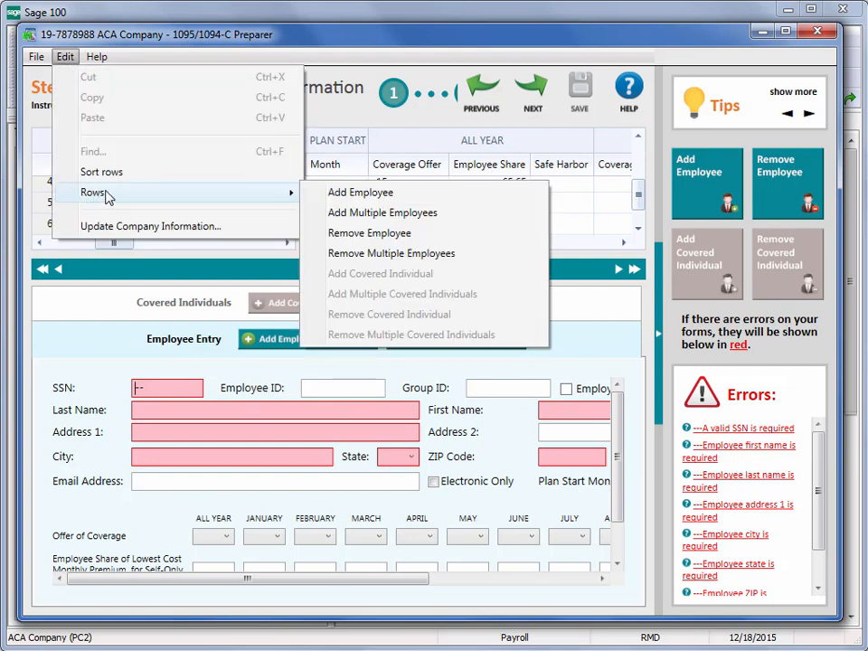
pyautogui.click(383, 255)
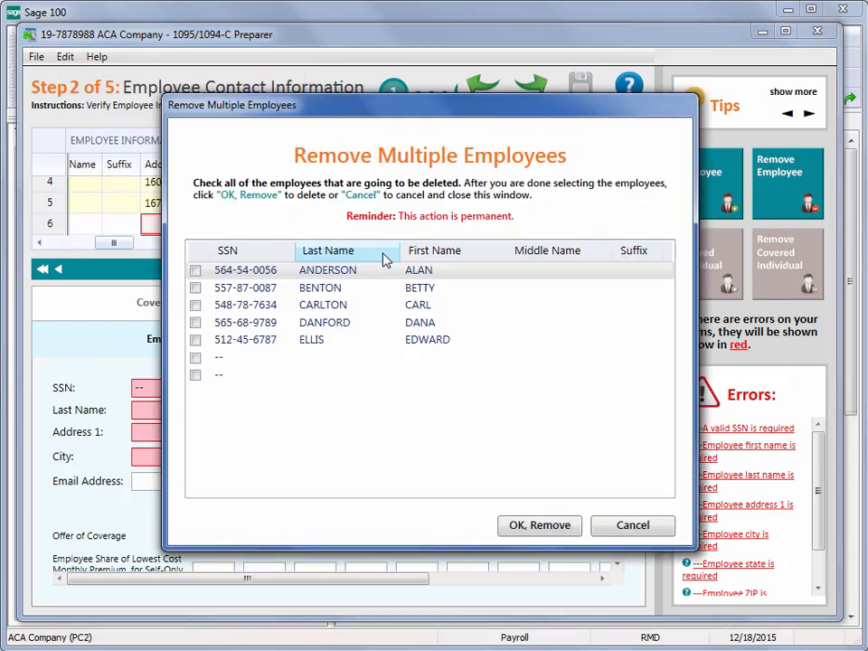
pyautogui.click(195, 358)
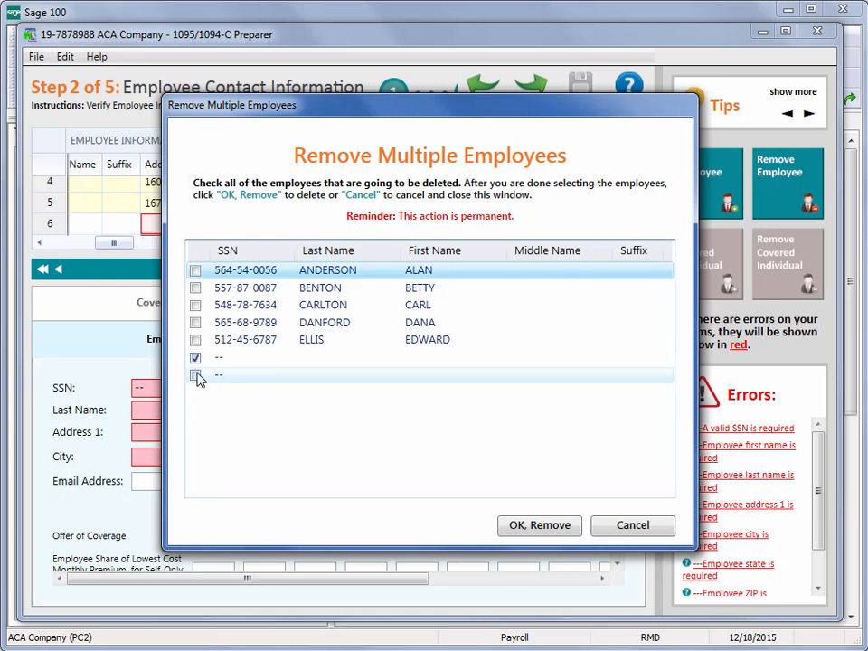
pyautogui.click(196, 374)
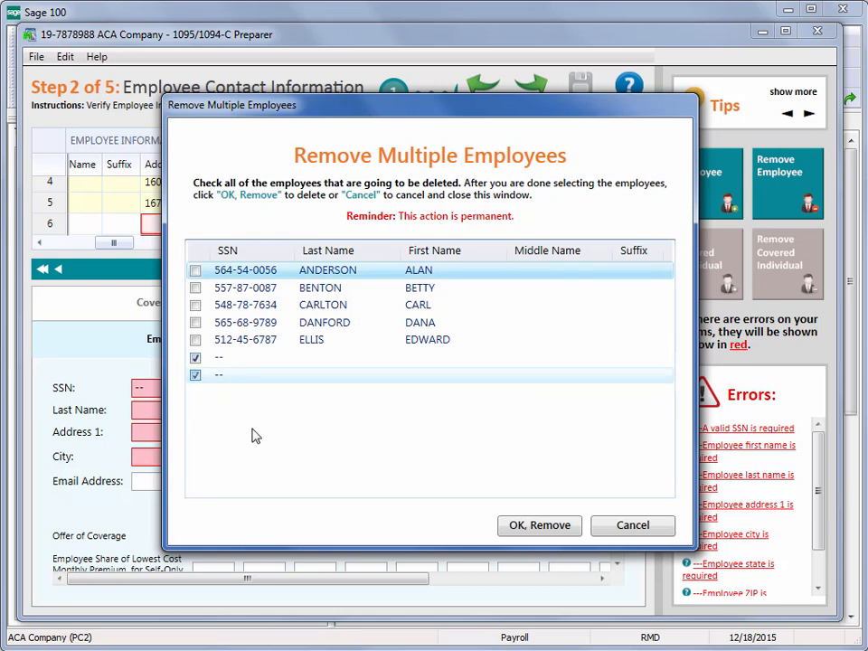
pyautogui.click(556, 533)
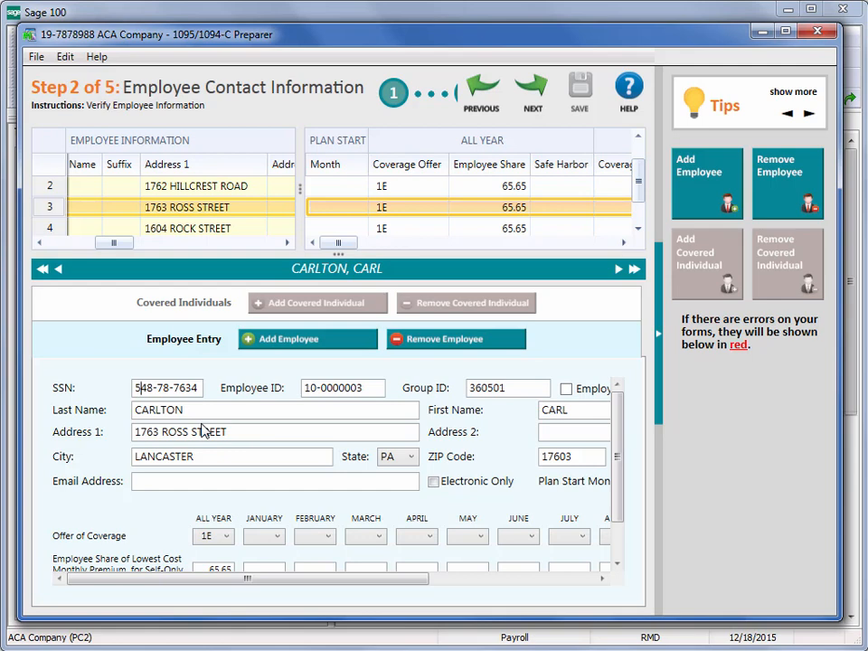
# Step: Enter an invalid first digit in the third employee's SSN and locate the flagged field from the errors list
pyautogui.press('BackSpace')
pyautogui.write('9')
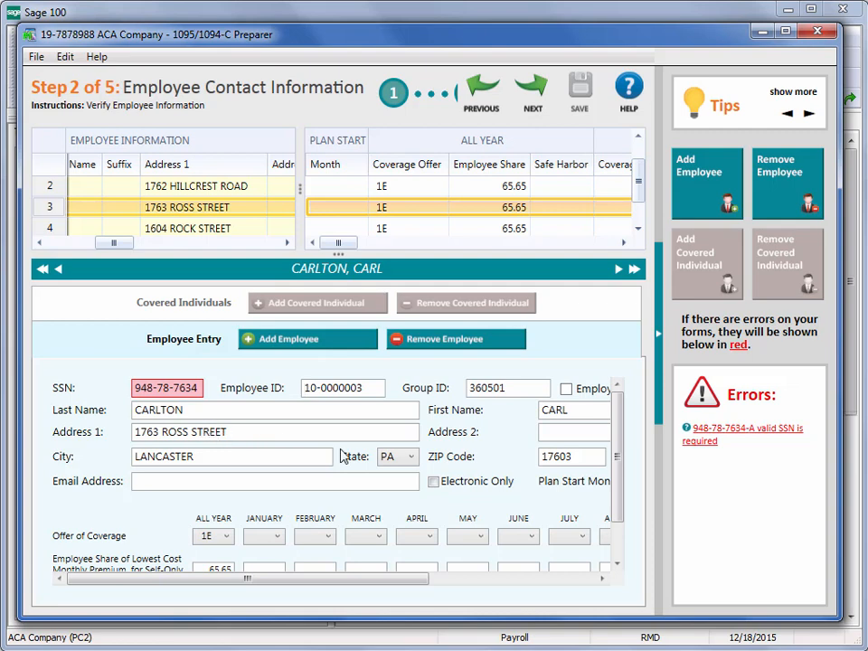
pyautogui.moveTo(744, 438)
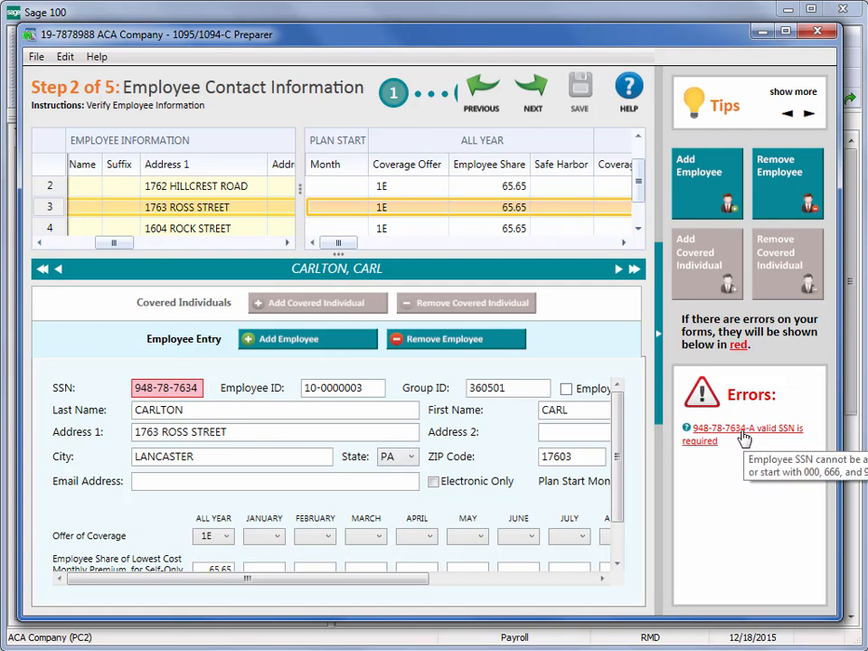
pyautogui.click(743, 434)
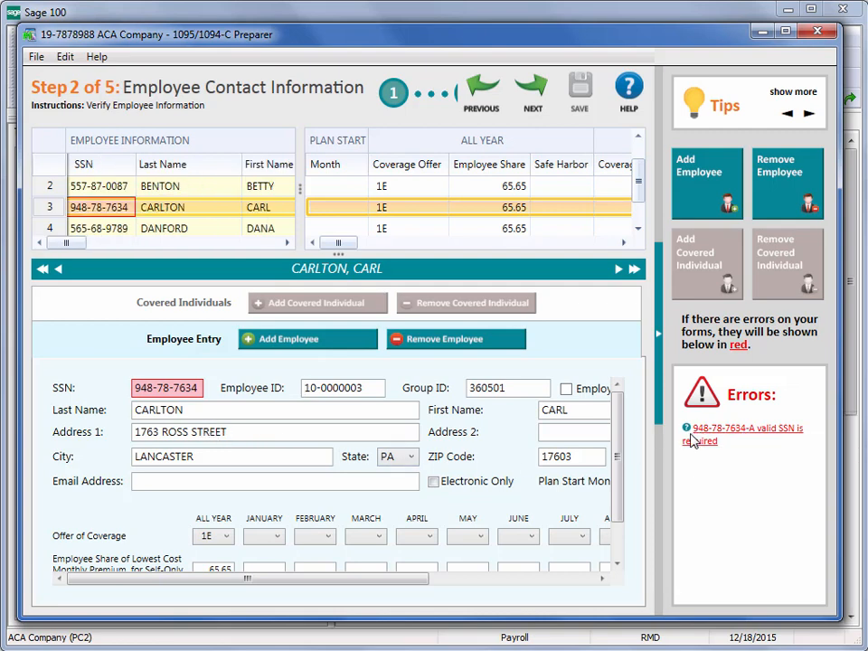
# Step: Check the explanation of the SSN error and restore the original first digit of the third employee's SSN
pyautogui.moveTo(135, 390)
pyautogui.moveTo(124, 215)
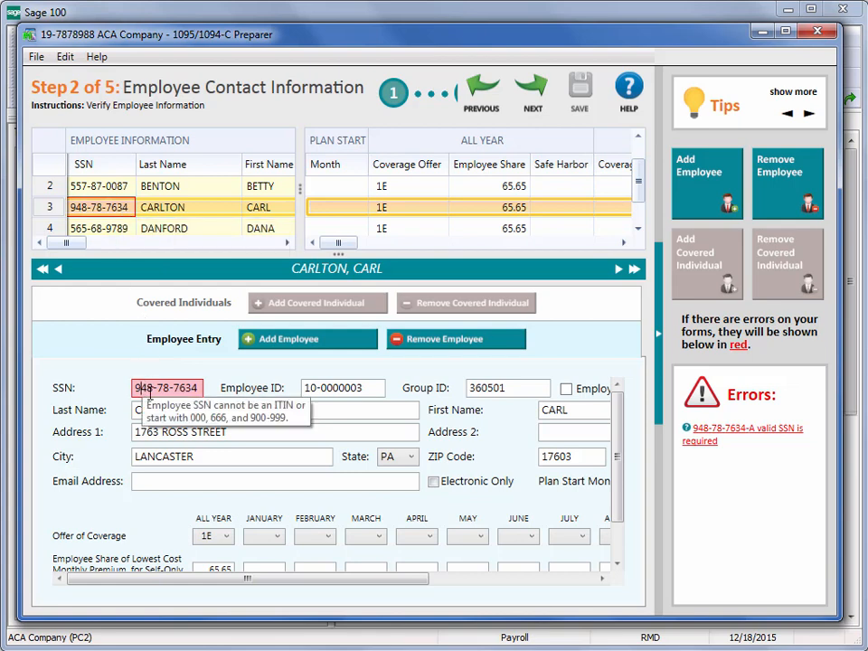
pyautogui.press('BackSpace')
pyautogui.write('5')
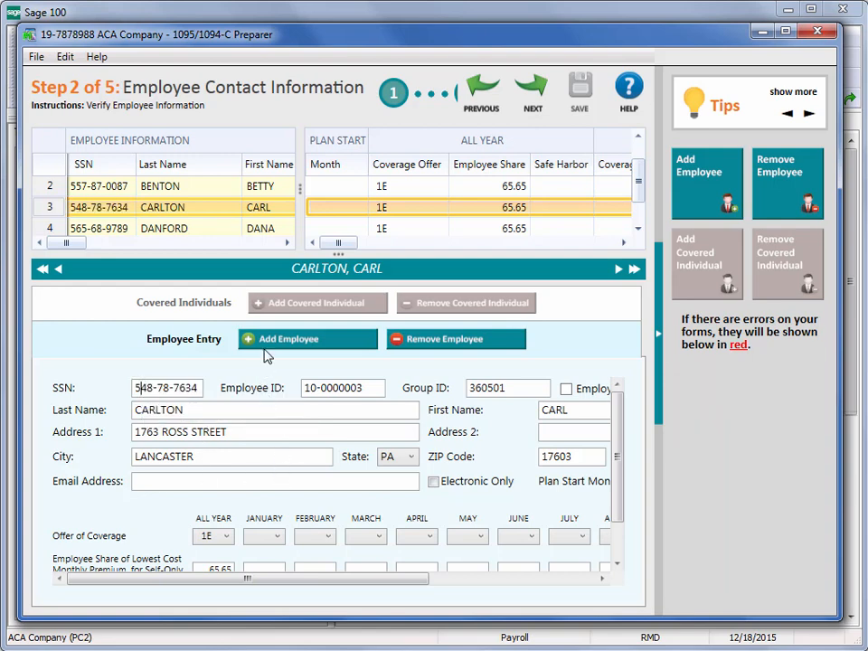
# Step: Move forward to the next employee record and return to the previous one
pyautogui.click(619, 269)
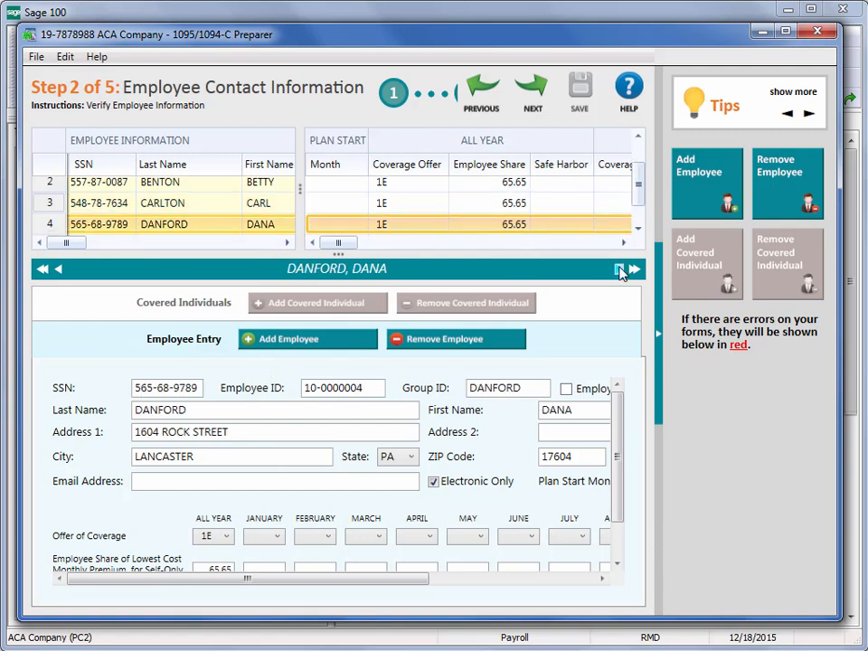
pyautogui.click(57, 269)
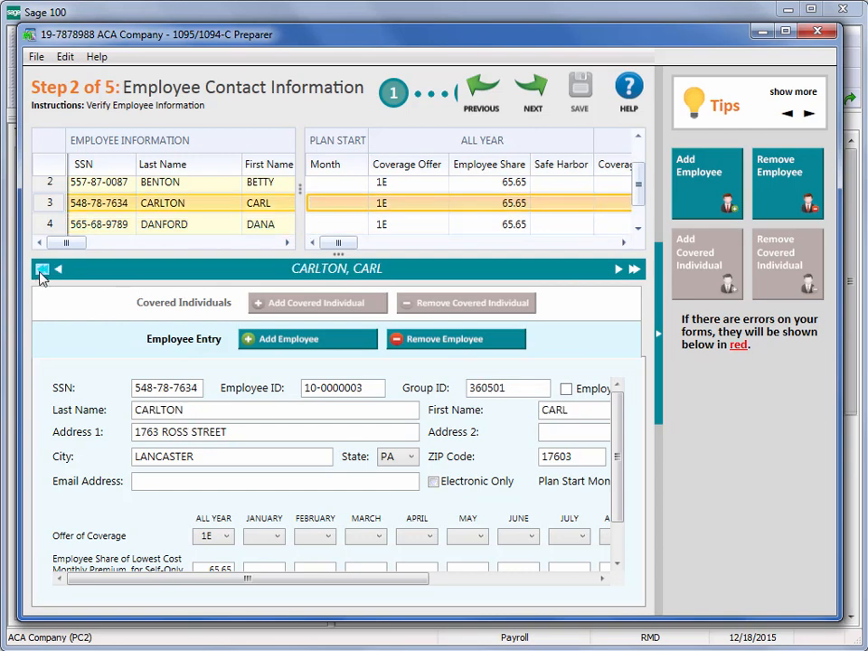
pyautogui.click(41, 270)
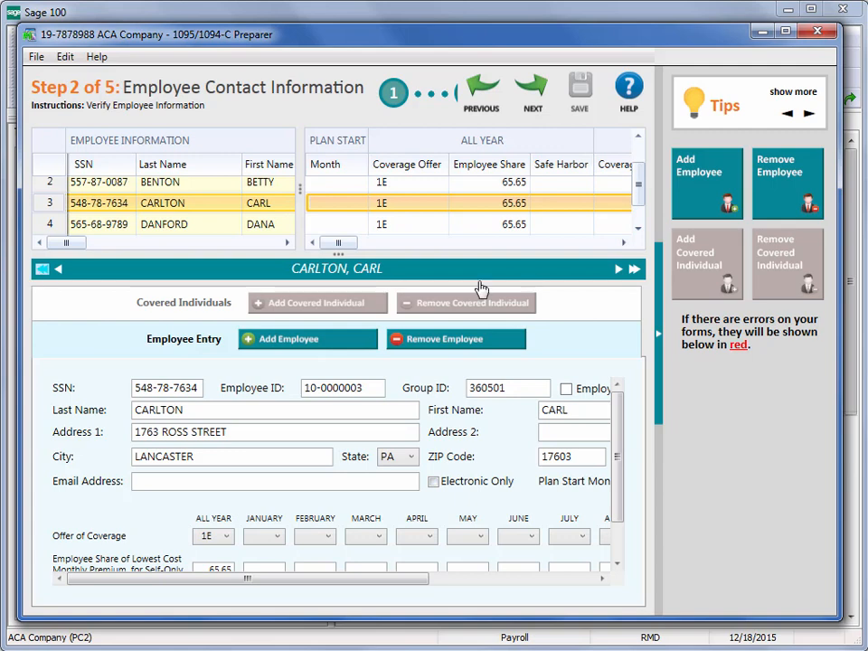
# Step: Jump to the last employee record and collapse the tips and errors panel
pyautogui.click(634, 270)
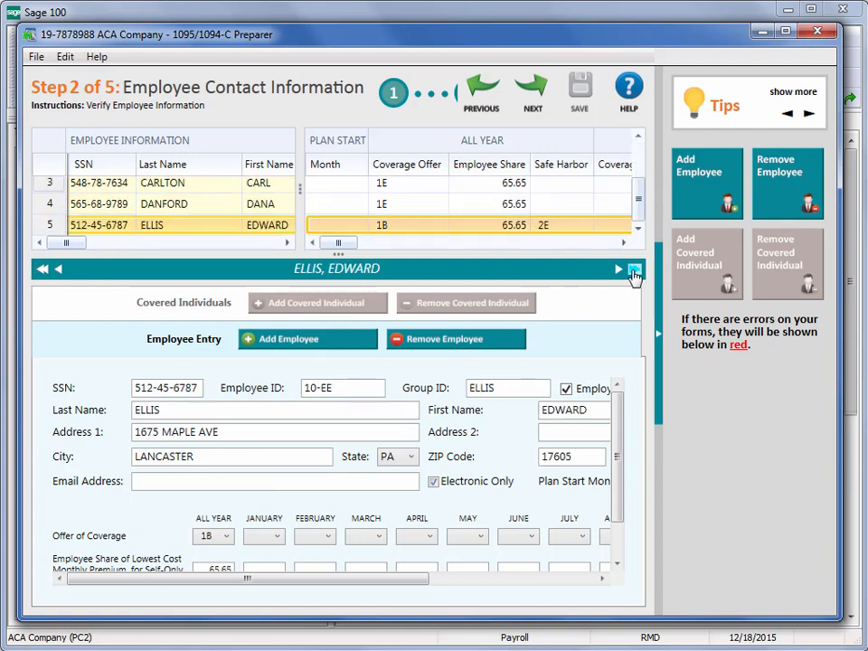
pyautogui.click(660, 339)
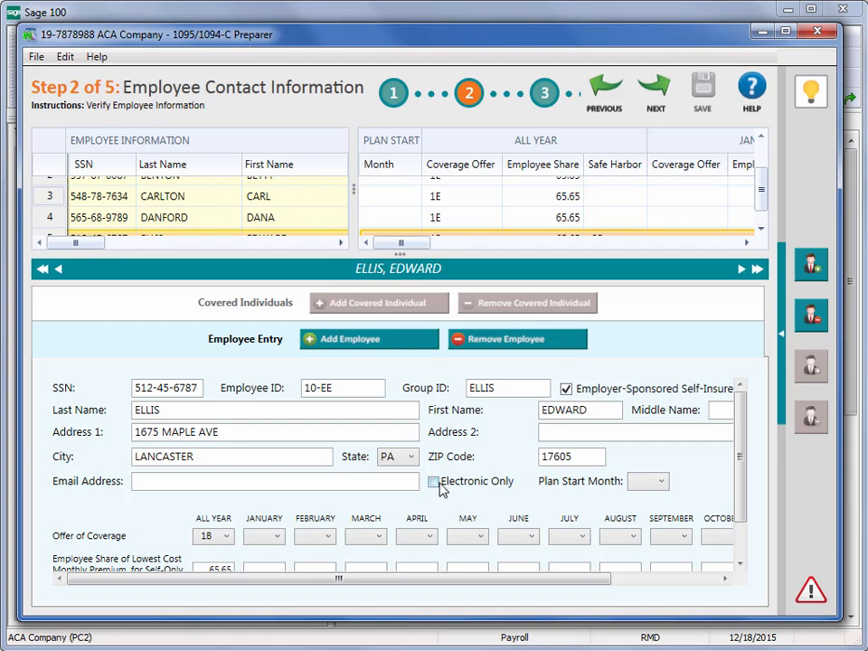
pyautogui.moveTo(445, 489)
# Step: Widen the employee information columns area and heighten the grid to fit all five employee rows
pyautogui.moveTo(353, 189); pyautogui.dragTo(565, 194)
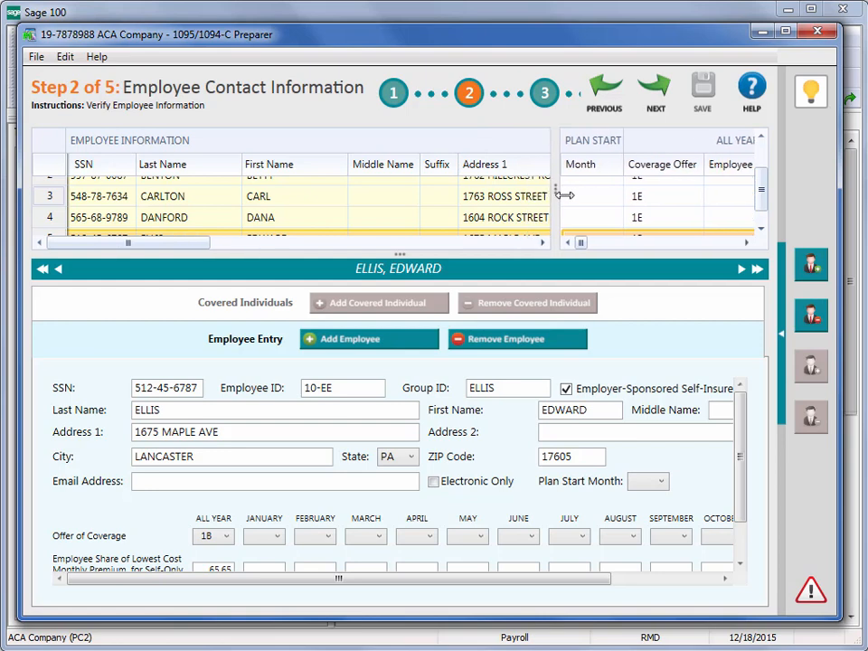
pyautogui.click(553, 243)
pyautogui.click(553, 242)
pyautogui.click(554, 242)
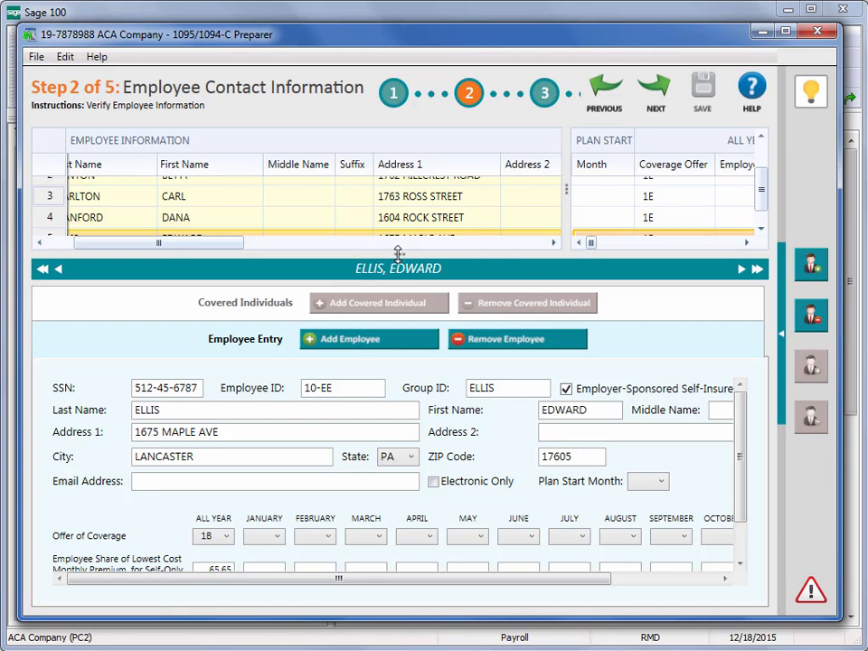
pyautogui.moveTo(399, 254); pyautogui.dragTo(404, 306)
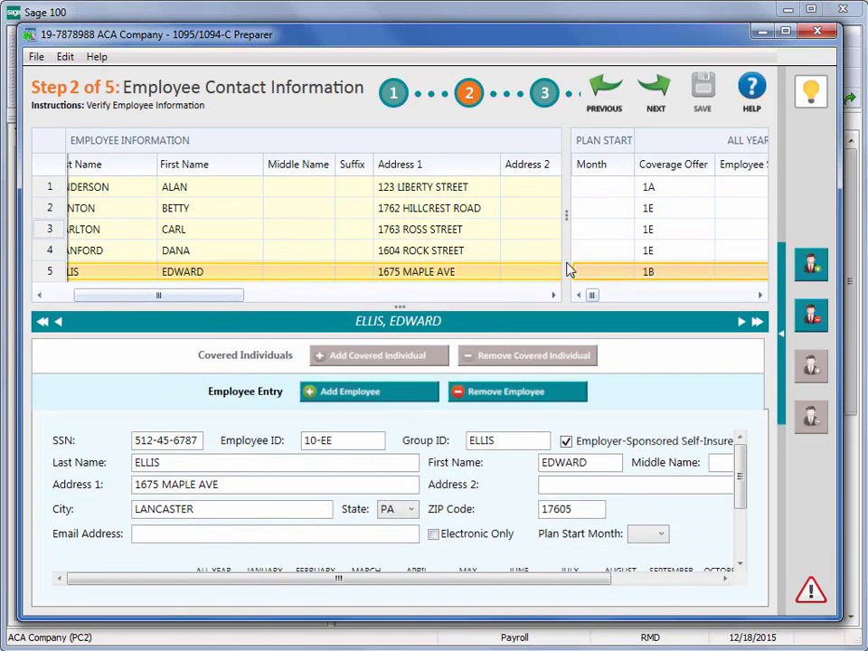
# Step: Sort the employee rows by Group ID, and re-sort them by Employee ID
pyautogui.click(552, 295)
pyautogui.click(552, 296)
pyautogui.click(553, 296)
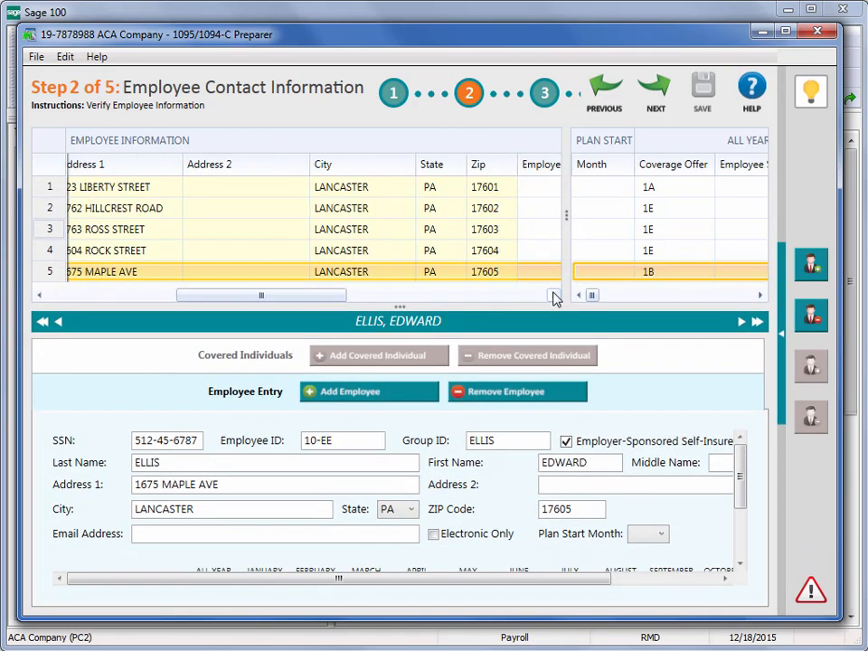
pyautogui.click(553, 296)
pyautogui.click(554, 296)
pyautogui.click(554, 295)
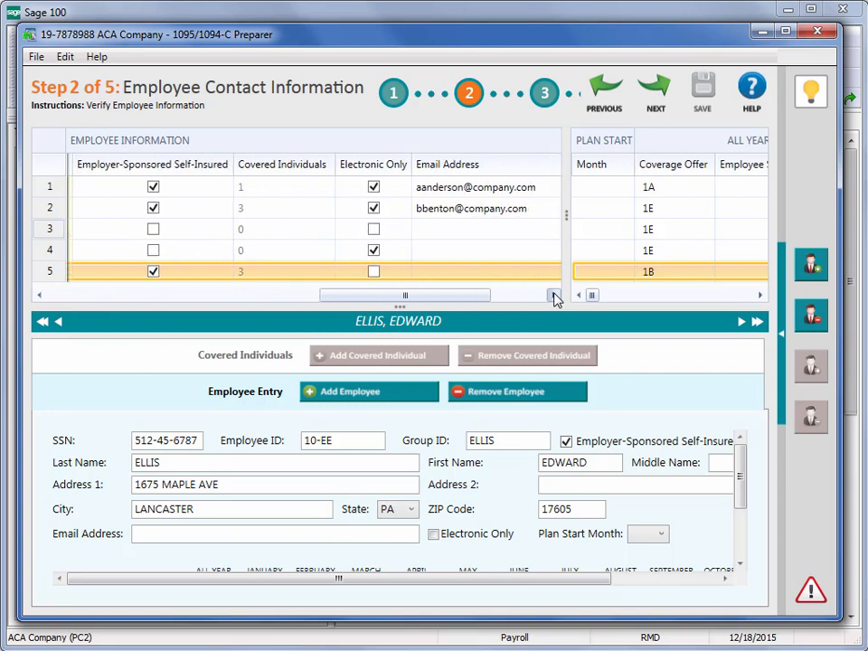
pyautogui.click(554, 297)
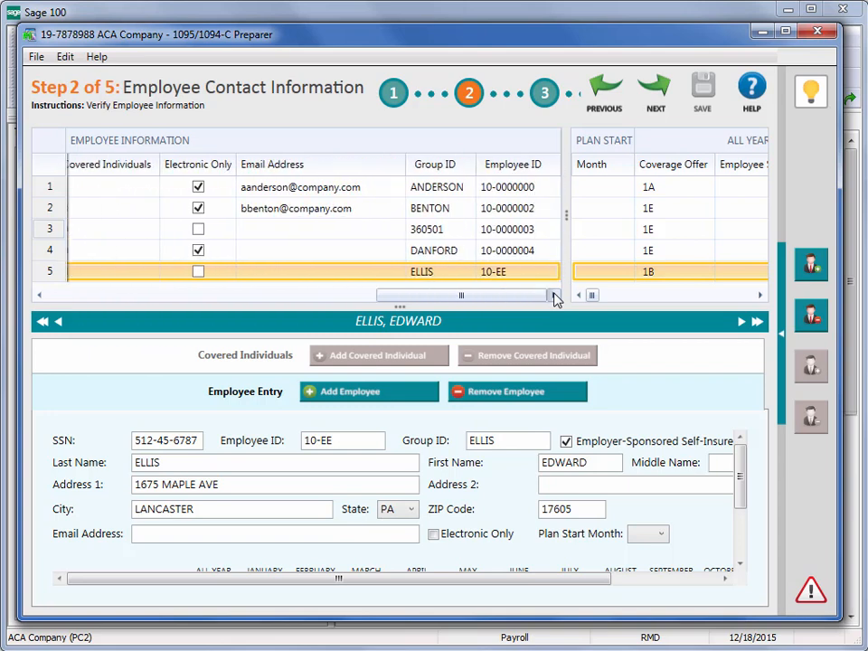
pyautogui.rightClick(461, 172)
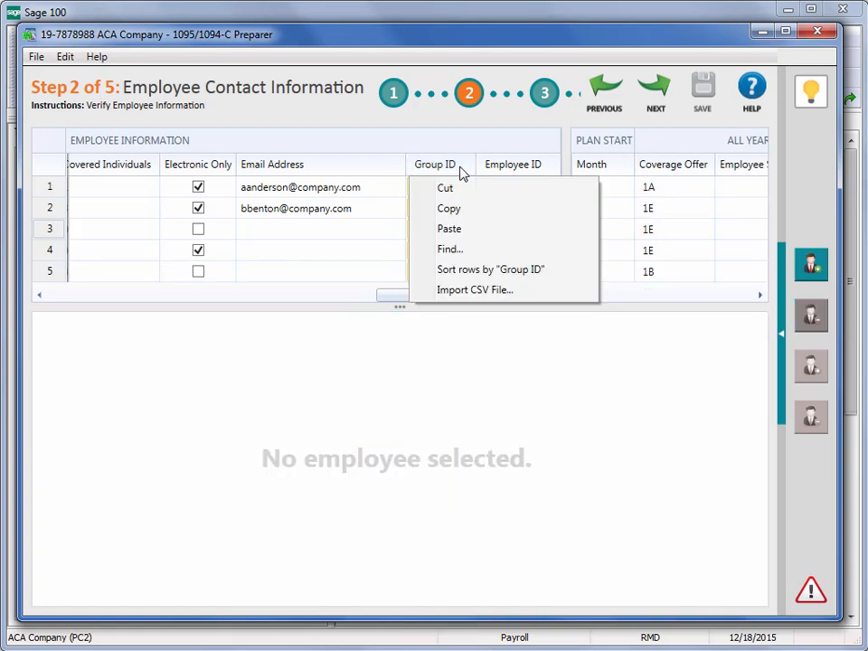
pyautogui.click(477, 270)
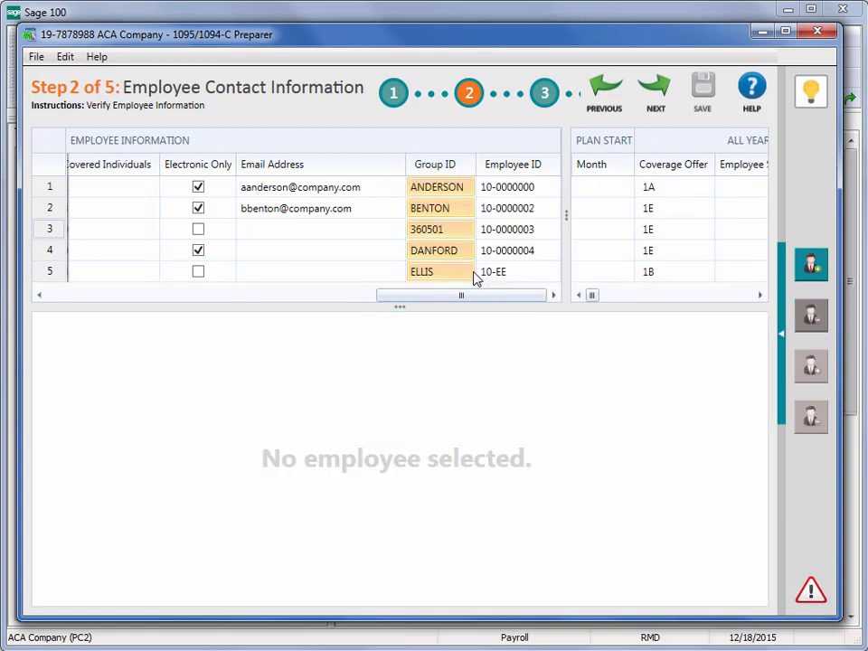
pyautogui.rightClick(523, 170)
pyautogui.click(543, 270)
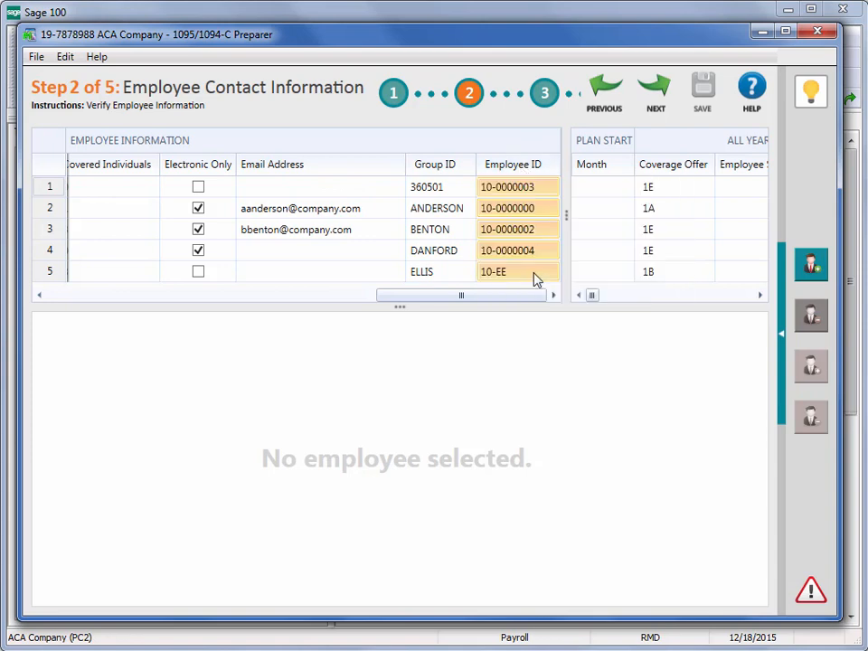
# Step: Apply the general row sort with the fifth employee's Last Name cell active
pyautogui.moveTo(493, 299); pyautogui.dragTo(101, 323)
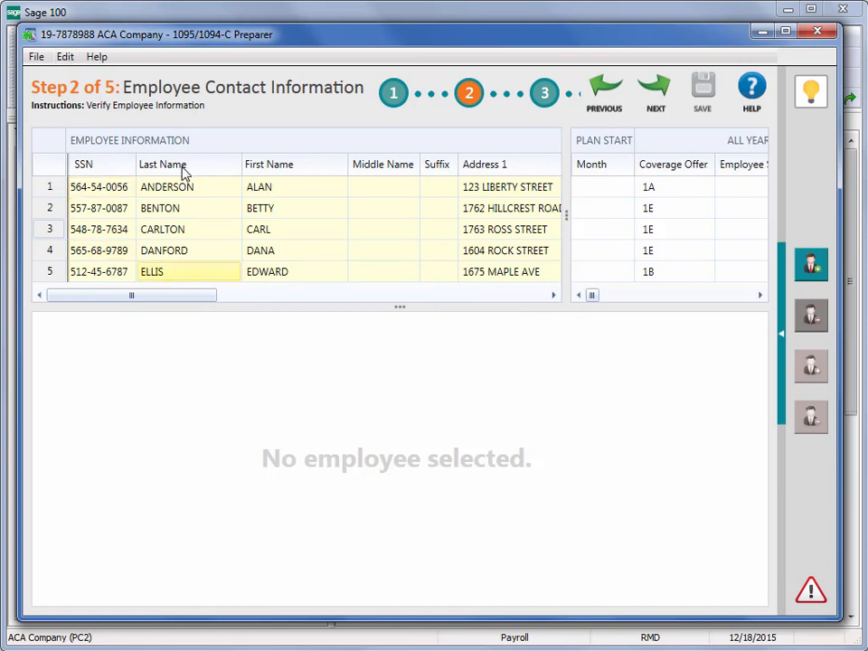
pyautogui.click(66, 57)
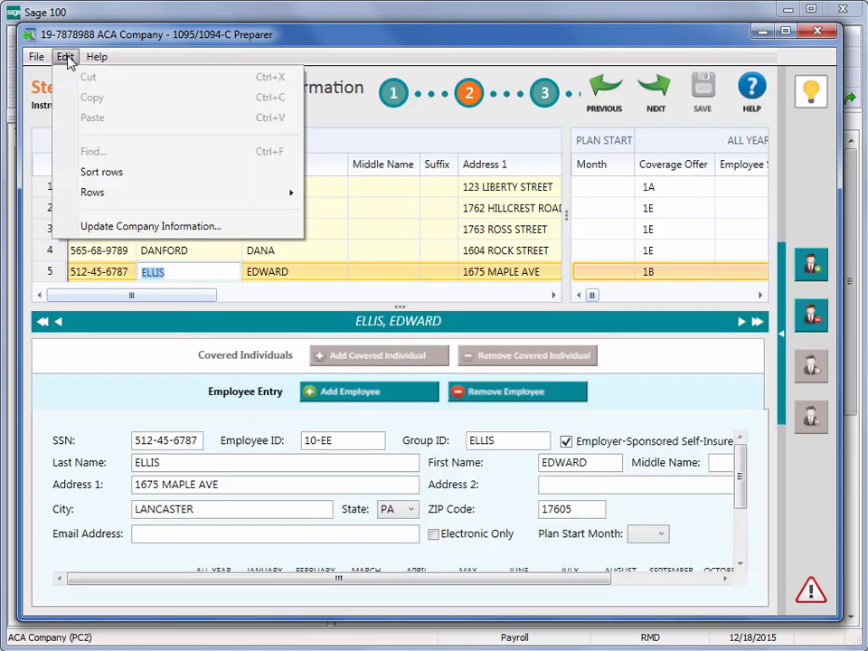
pyautogui.click(104, 181)
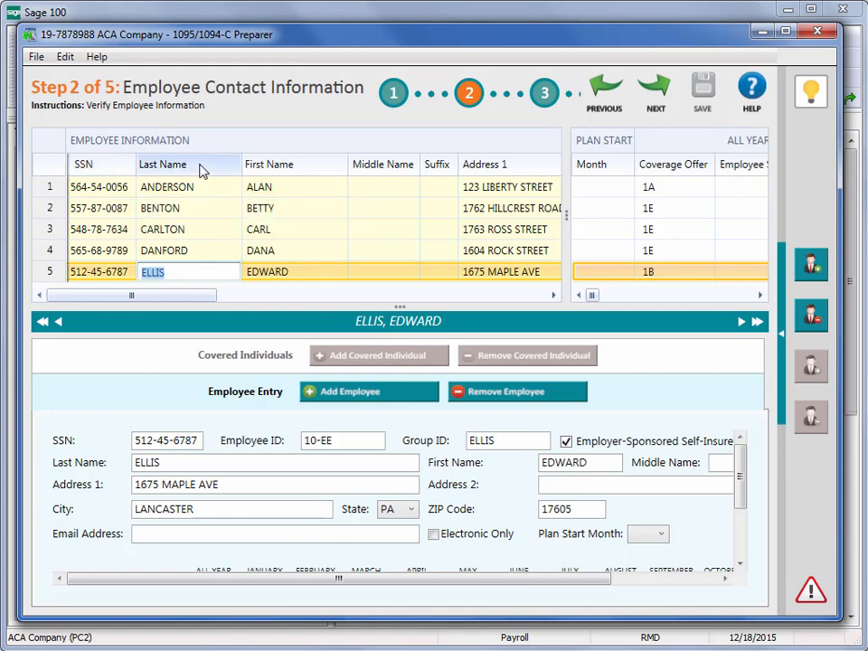
# Step: Read the explanation of the Email Address column, check its column commands, and select the first employee
pyautogui.click(553, 295)
pyautogui.click(553, 295)
pyautogui.click(554, 295)
pyautogui.click(554, 295)
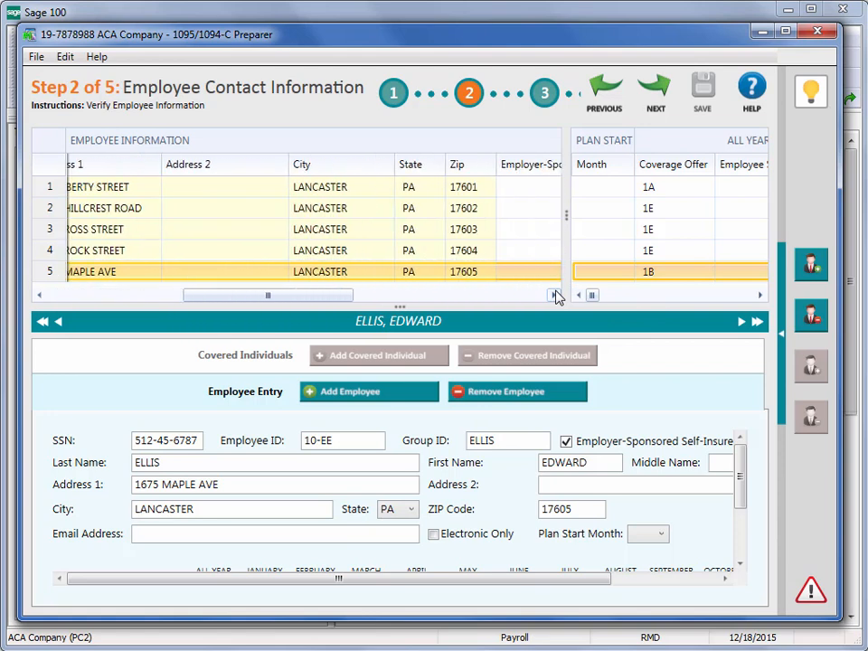
pyautogui.click(554, 295)
pyautogui.click(554, 294)
pyautogui.click(554, 295)
pyautogui.click(553, 295)
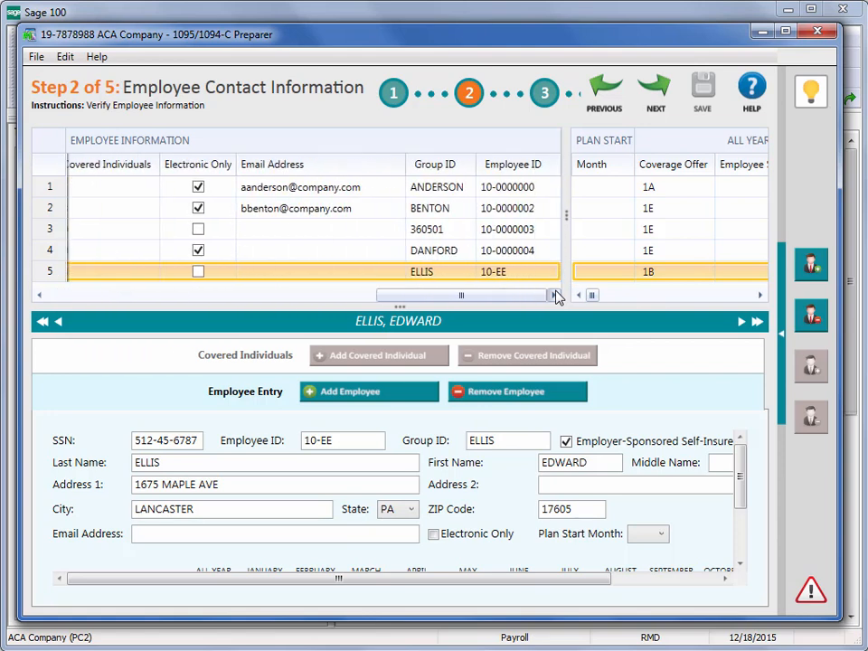
pyautogui.moveTo(282, 170)
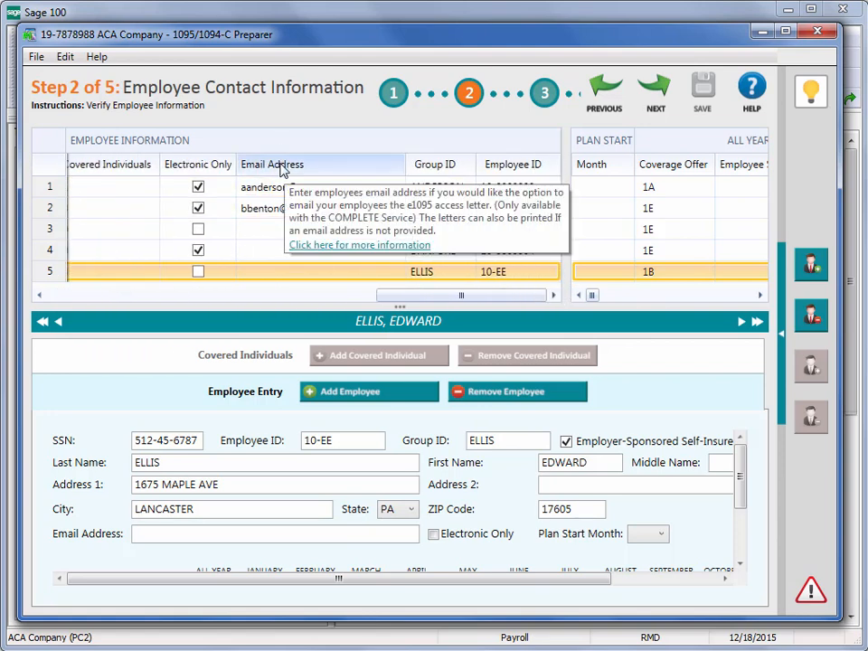
pyautogui.rightClick(344, 170)
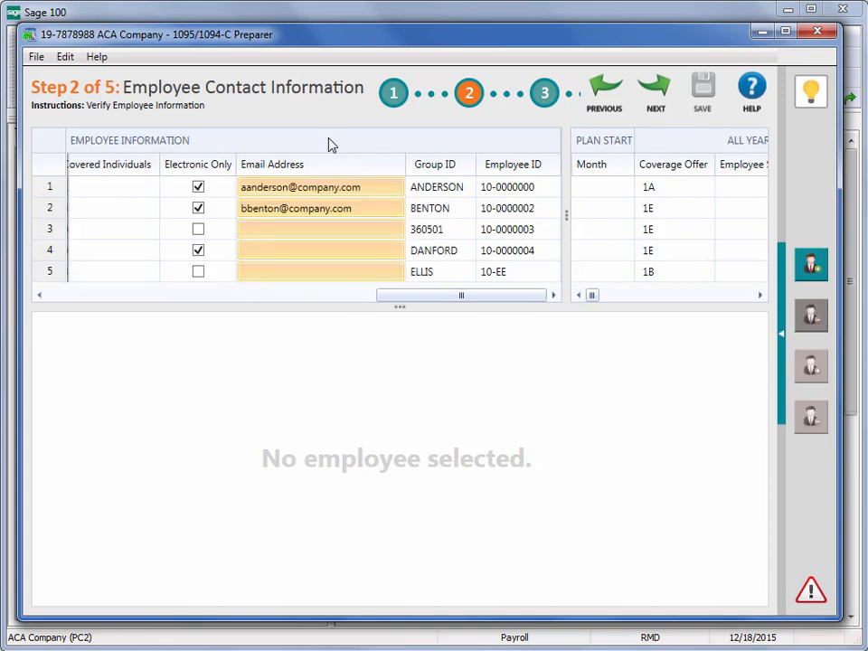
pyautogui.click(378, 189)
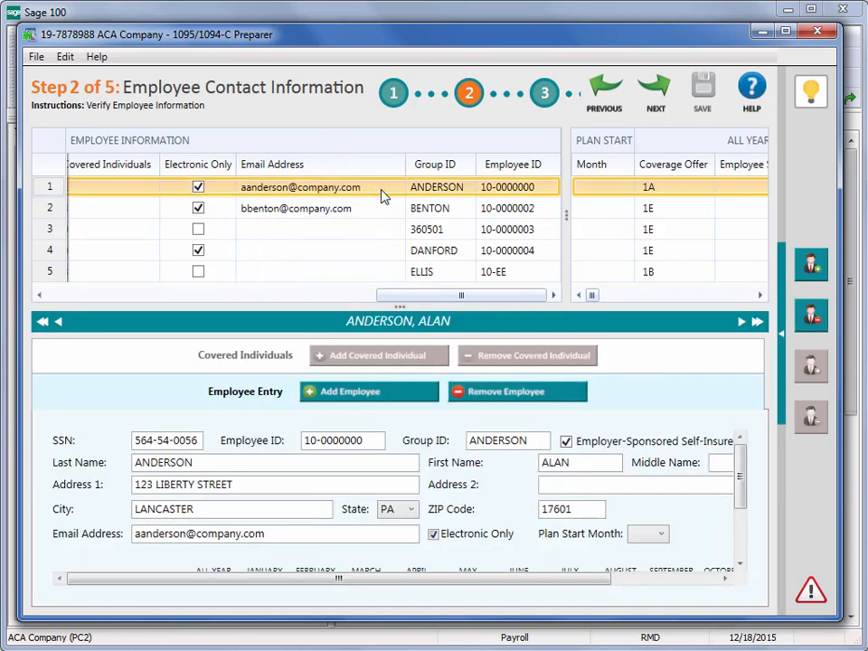
# Step: Advance to Employee Covered Individuals and display the second employee's covered individuals
pyautogui.click(663, 84)
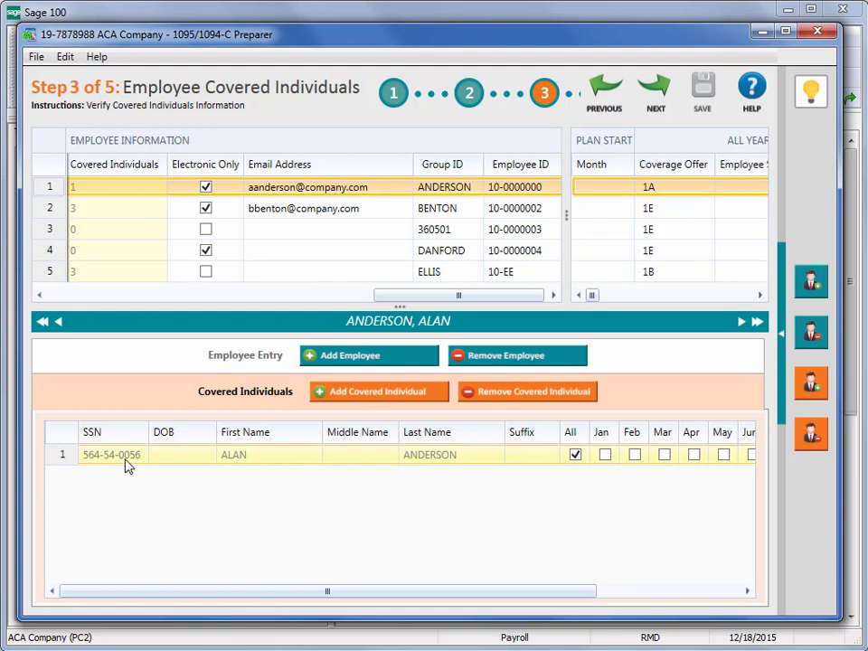
pyautogui.click(52, 212)
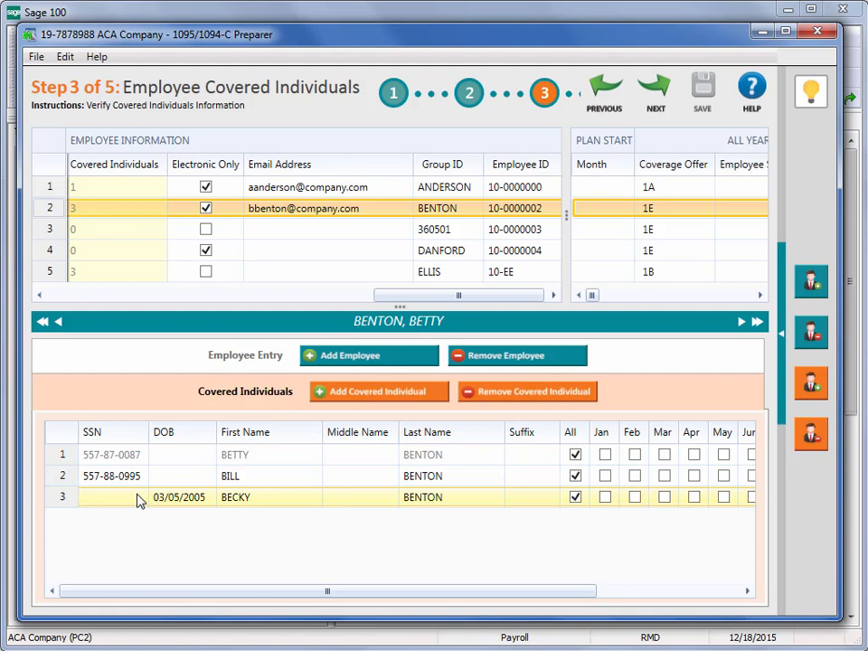
# Step: Enter a date of birth for the second covered individual, who already has an SSN, and check the error's explanation
pyautogui.click(184, 480)
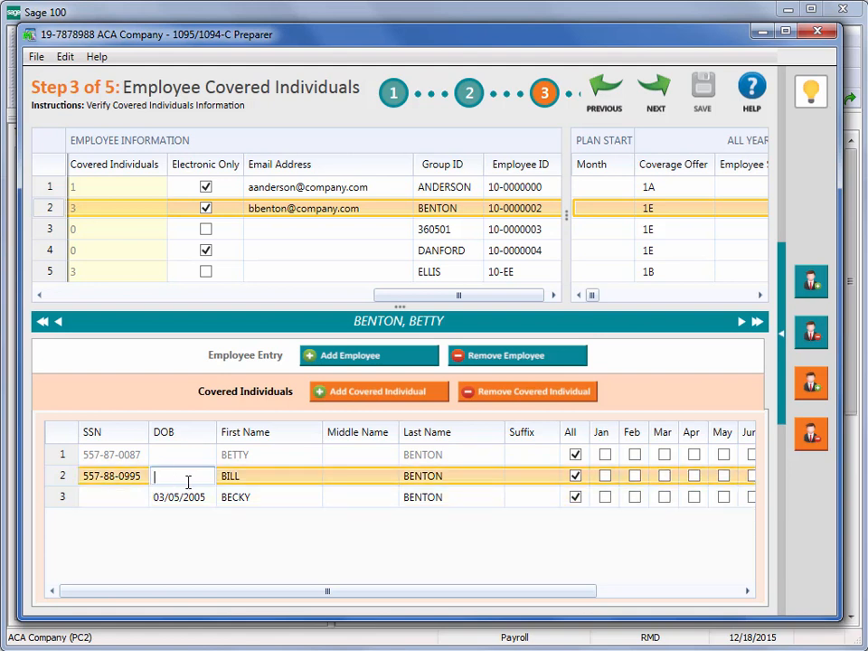
pyautogui.write('11/23/1990')
pyautogui.press('Return')
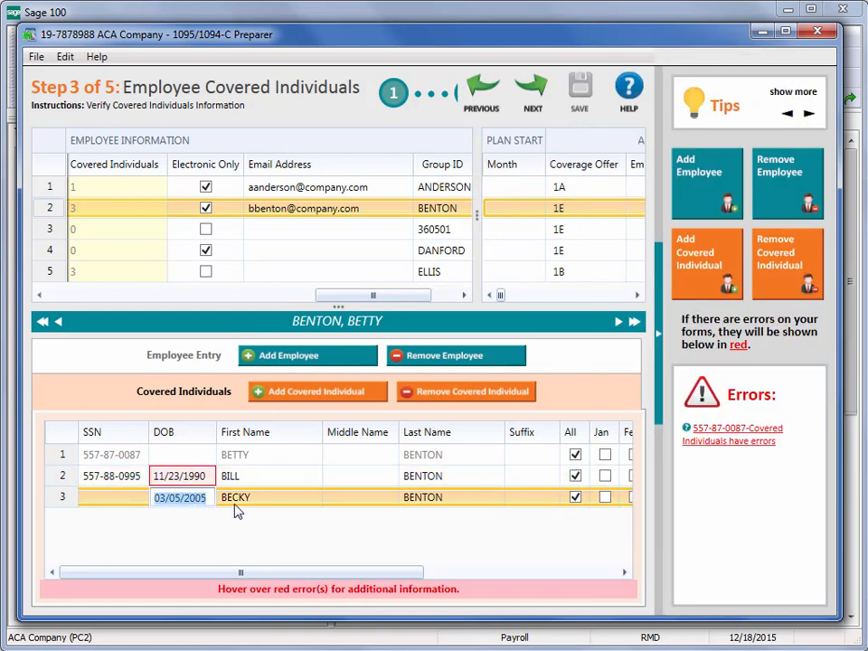
pyautogui.moveTo(194, 484)
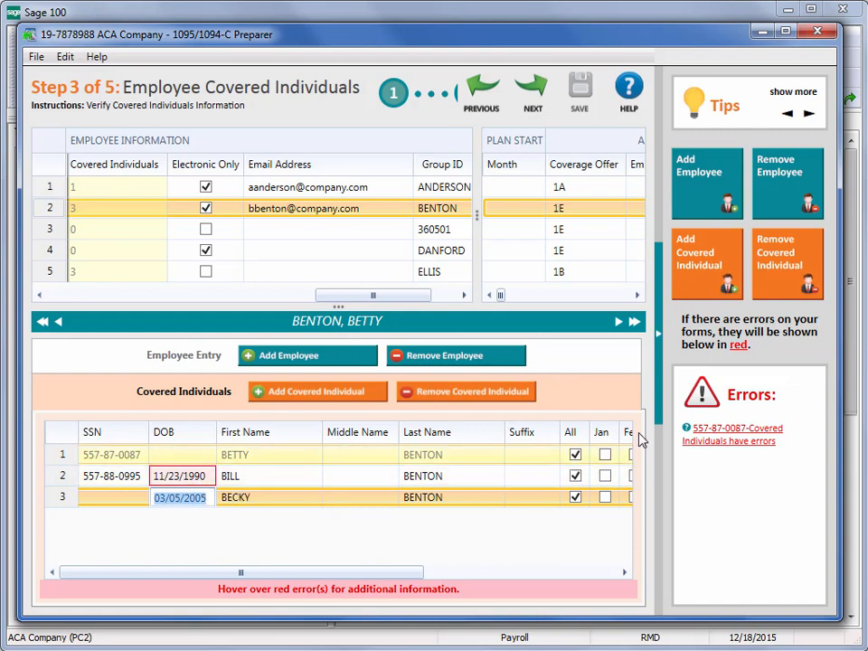
pyautogui.click(747, 435)
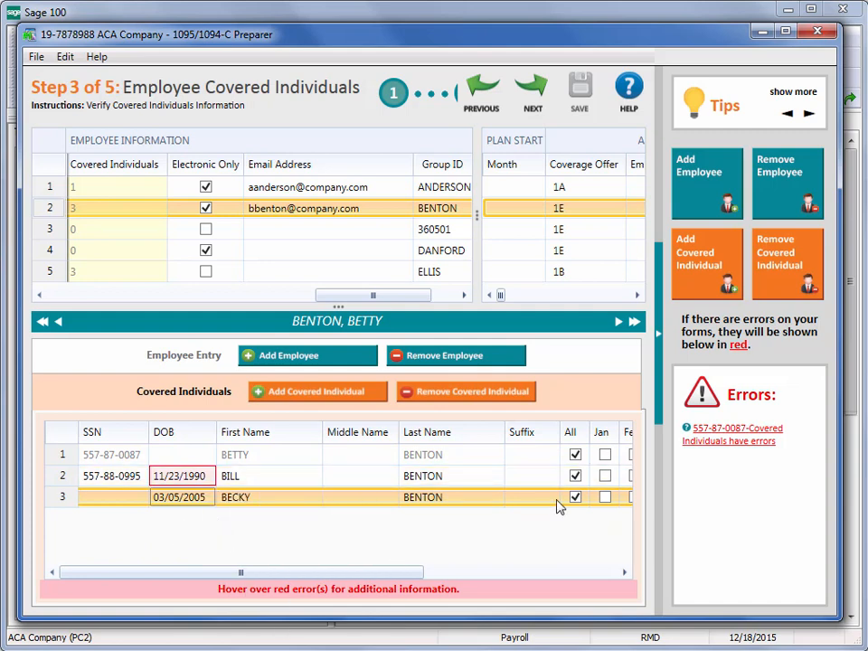
pyautogui.moveTo(742, 439)
# Step: Clear the date of birth of the second covered individual
pyautogui.click(209, 484)
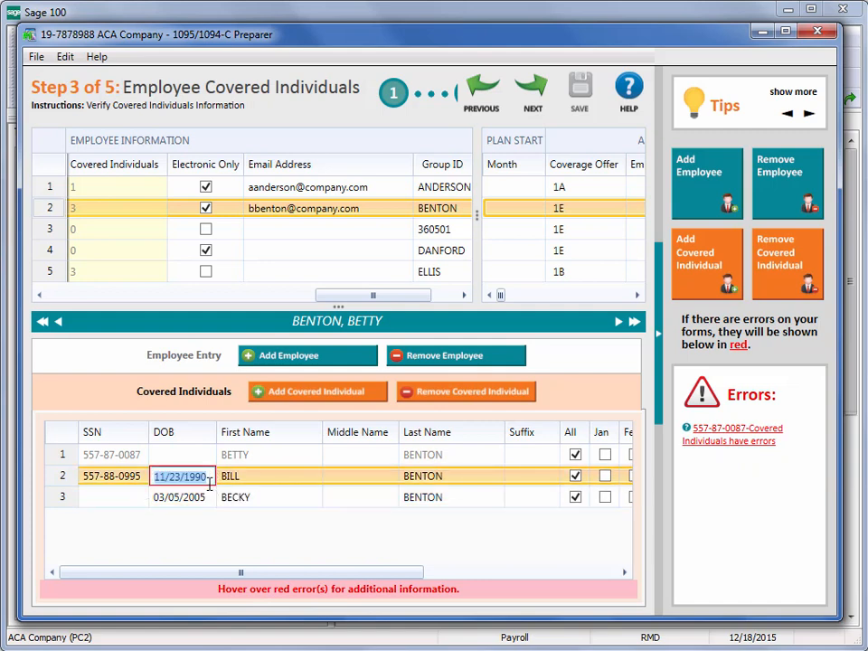
pyautogui.press('Delete')
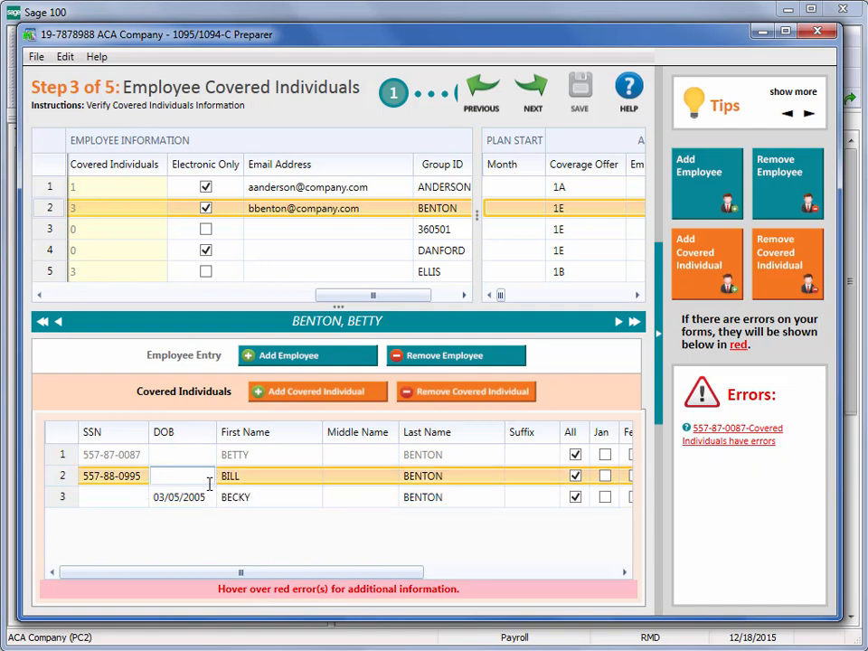
pyautogui.press('Tab')
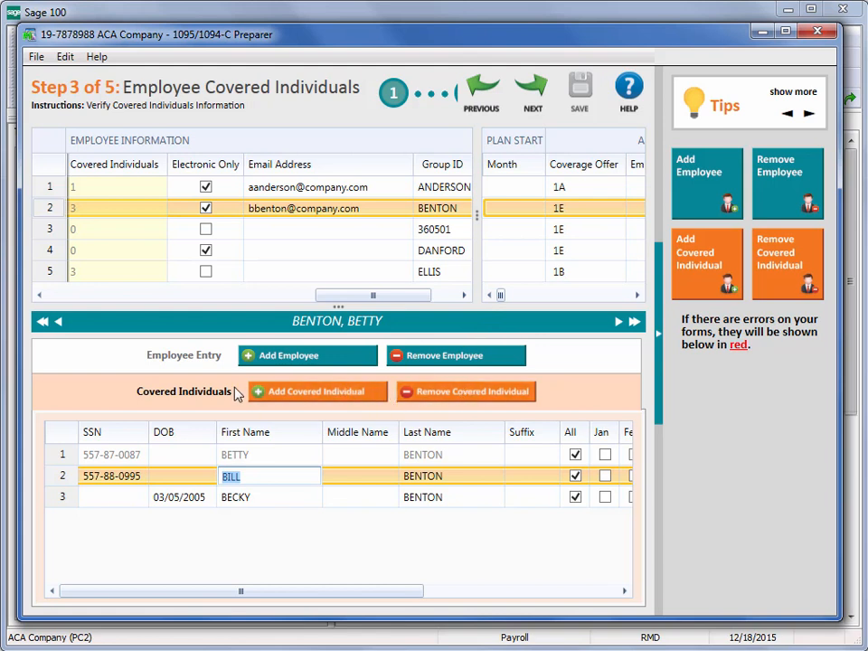
# Step: Collapse the tips panel, view the second employee's entry details, and return to the covered individuals
pyautogui.click(659, 338)
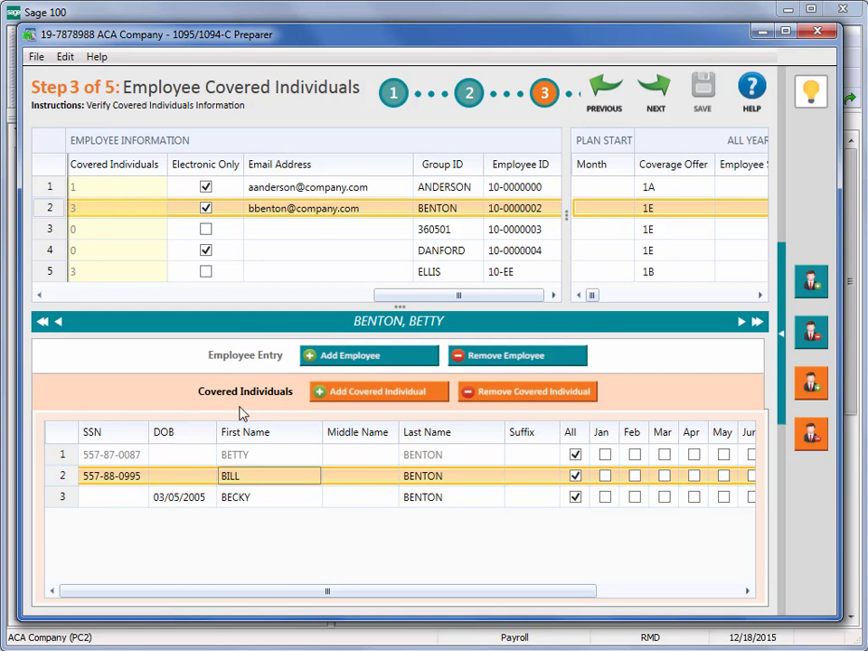
pyautogui.click(247, 361)
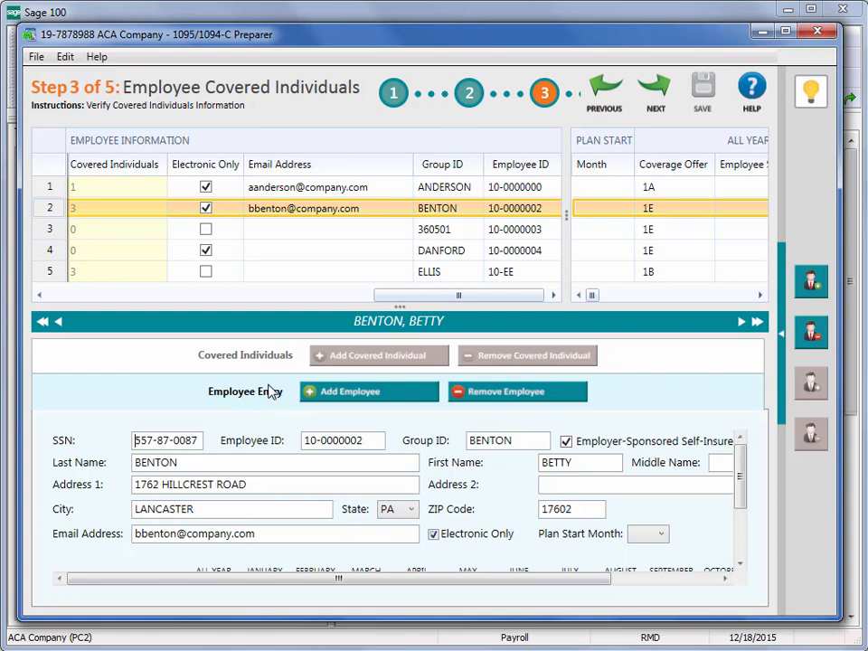
pyautogui.click(258, 357)
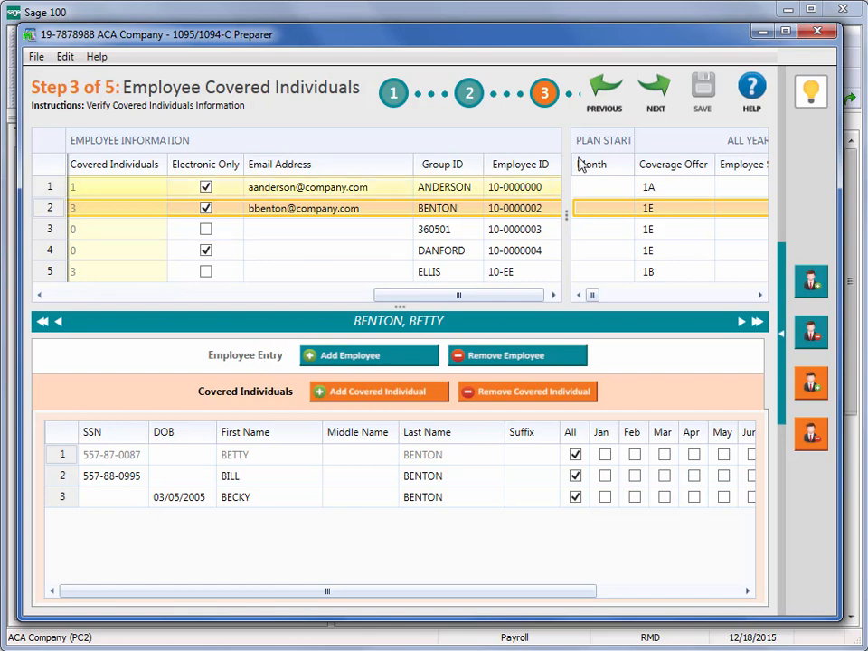
# Step: Advance to Employee Electronic Delivery and enter the fourth employee's email address
pyautogui.click(663, 90)
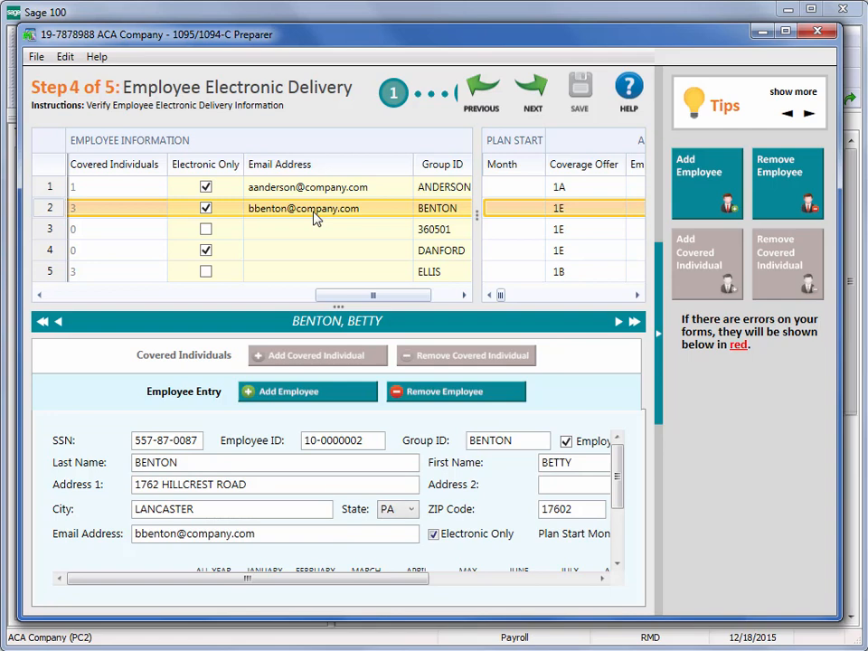
pyautogui.click(324, 255)
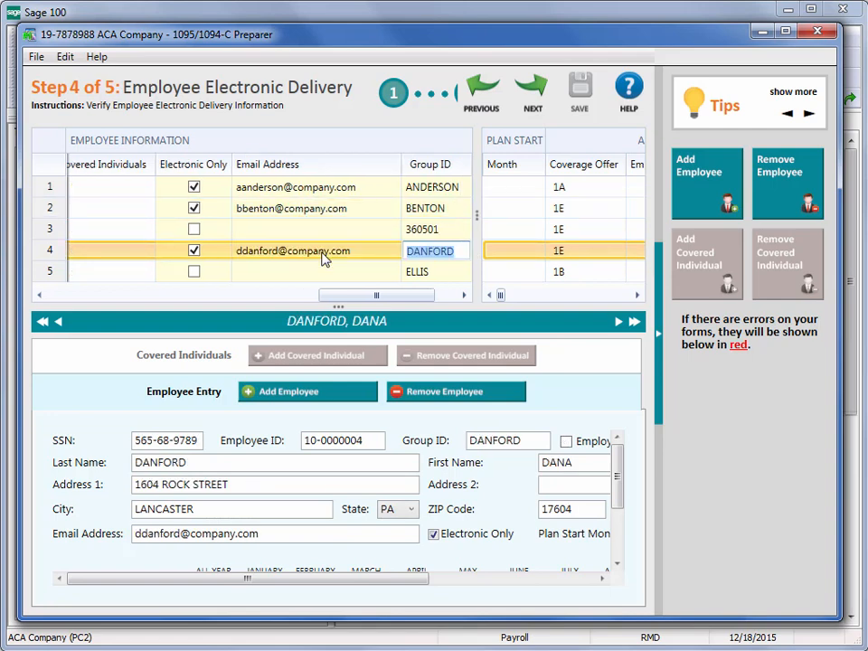
# Step: Check the commands available for the Email Address column, including the CSV file import, and dismiss them
pyautogui.rightClick(330, 163)
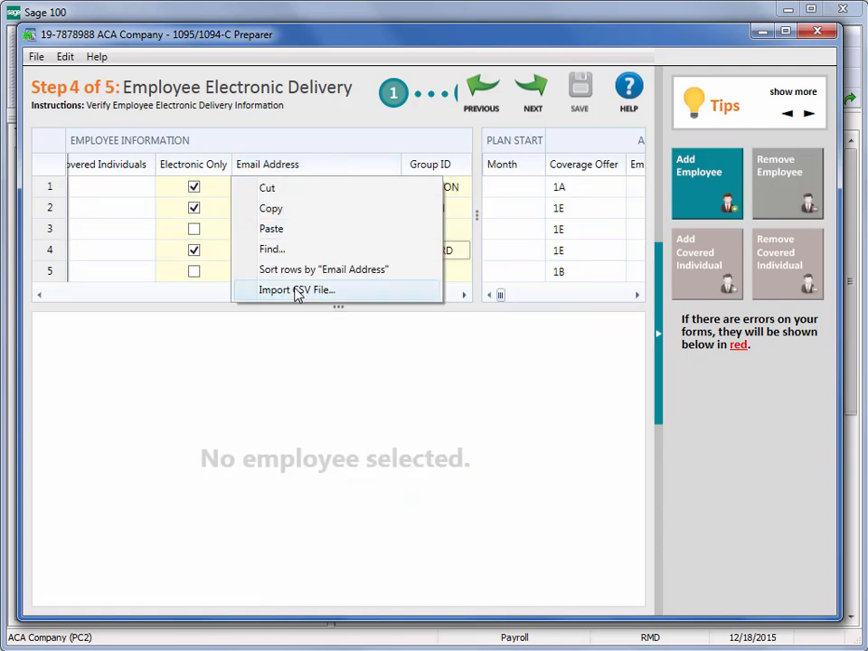
pyautogui.click(329, 139)
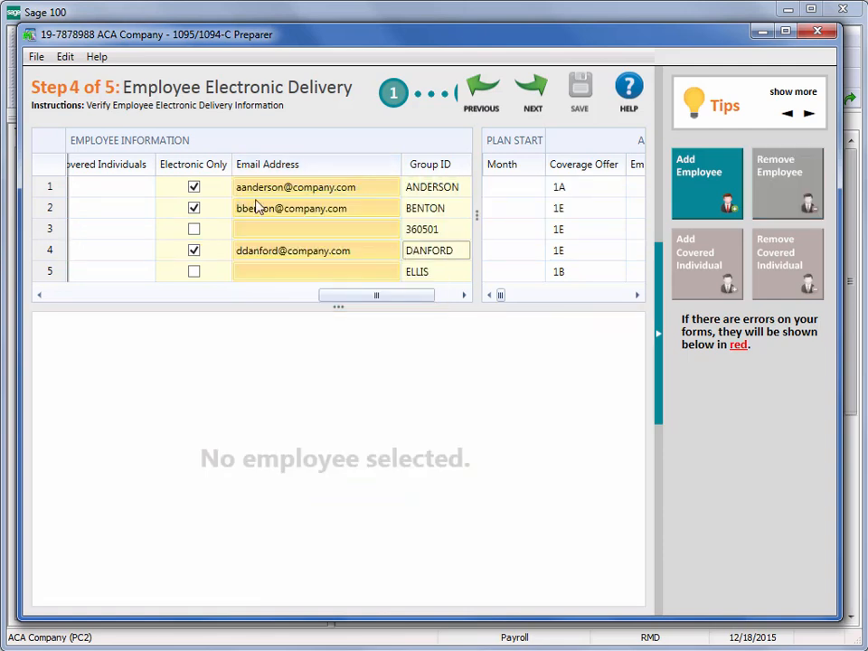
# Step: Select the fourth employee, advance to Employee Coverage, and clear the first employee's all-year Employee Share, as coverage offer 1A requires
pyautogui.click(60, 250)
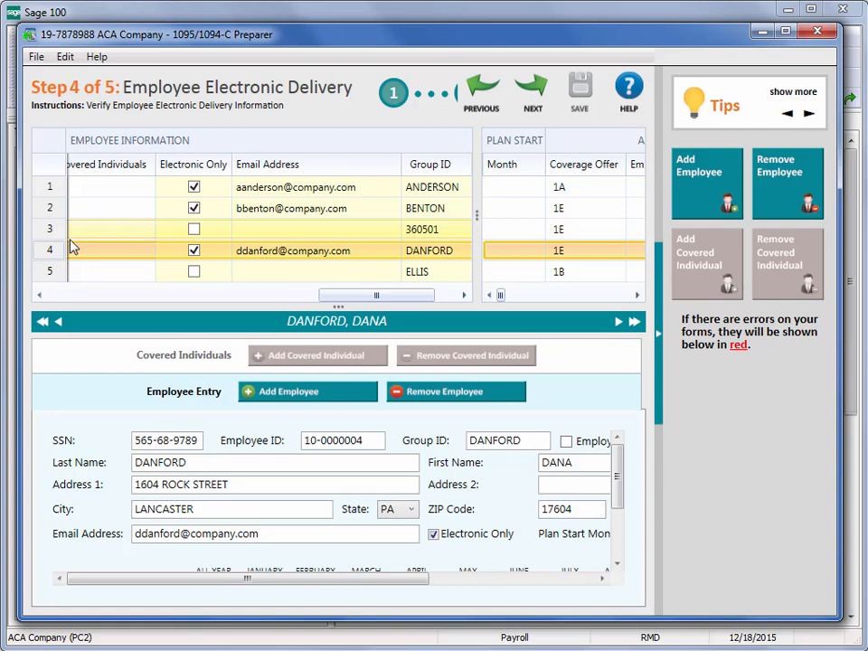
pyautogui.click(532, 87)
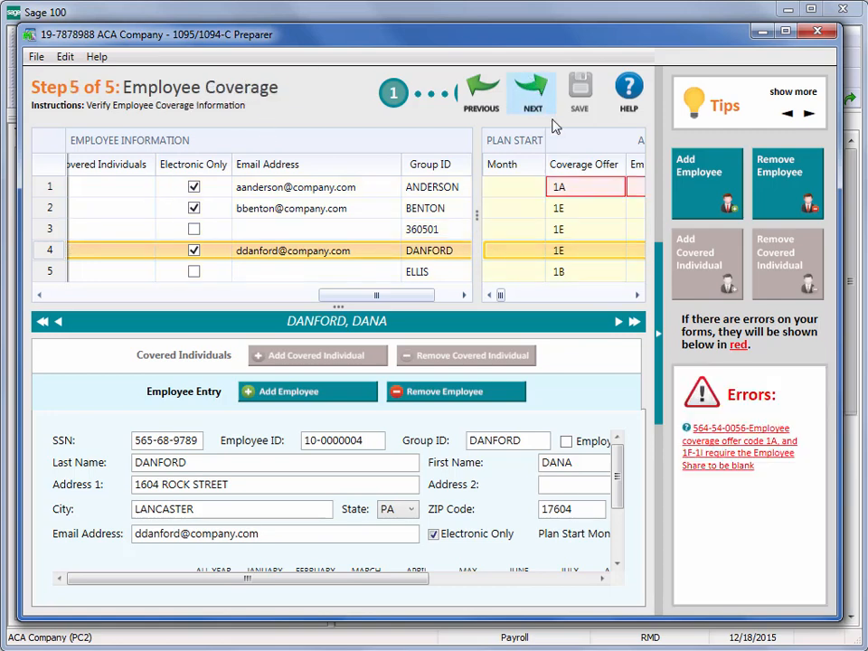
pyautogui.click(722, 445)
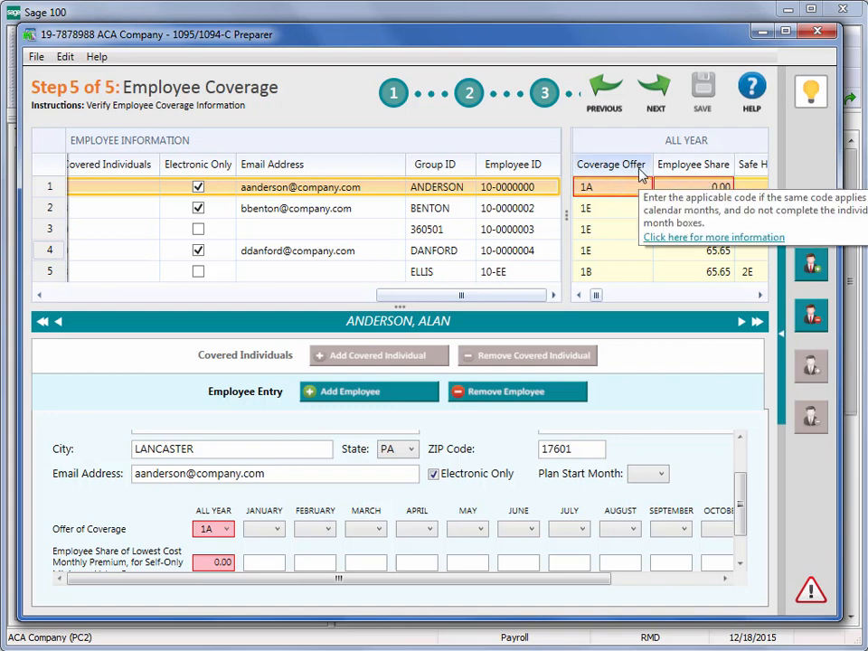
pyautogui.click(732, 190)
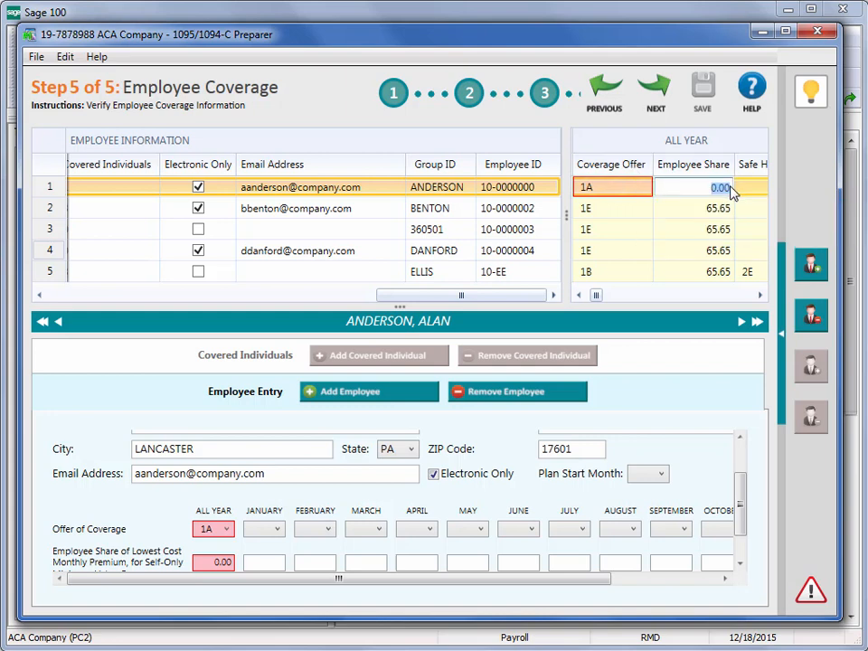
pyautogui.press('BackSpace')
pyautogui.press('Tab')
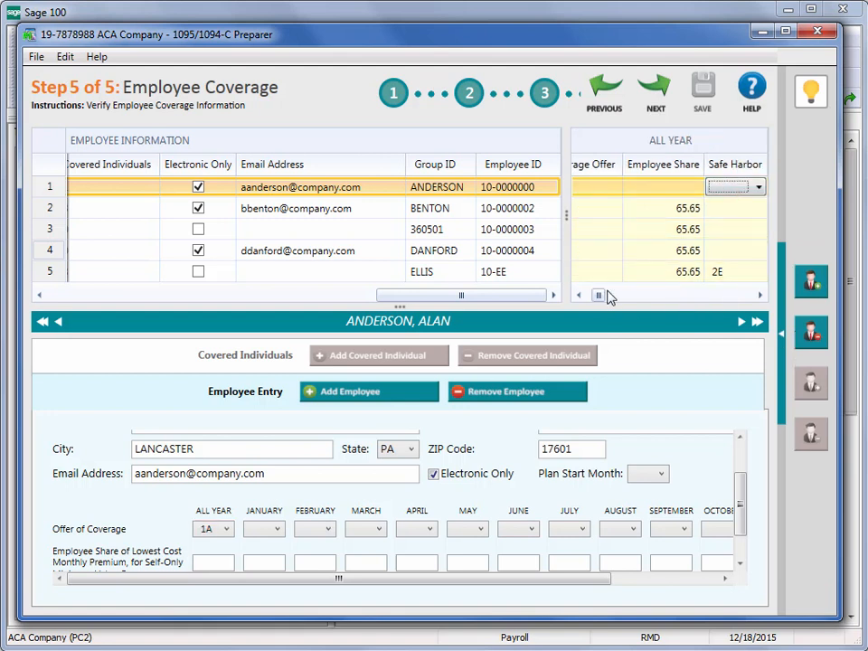
# Step: Widen the coverage grid to show the All Year columns and examine the first employee's all-year and monthly coverage entries
pyautogui.click(580, 295)
pyautogui.click(580, 296)
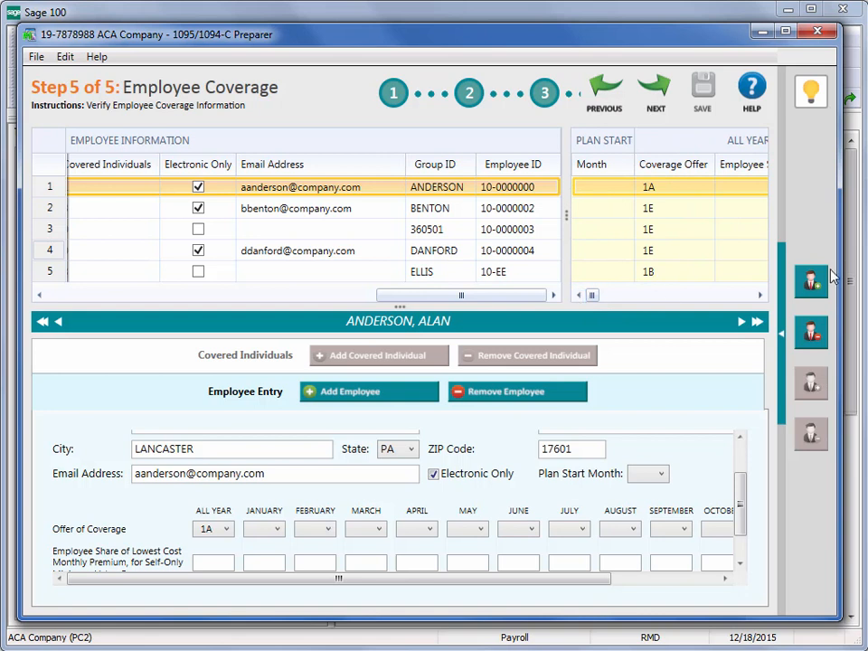
pyautogui.click(761, 295)
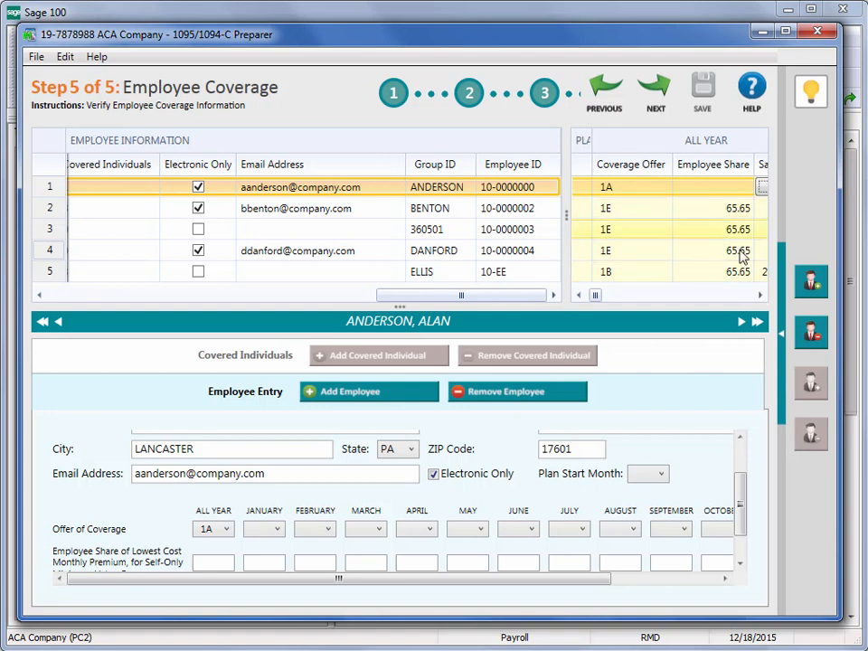
pyautogui.moveTo(546, 221); pyautogui.dragTo(392, 222)
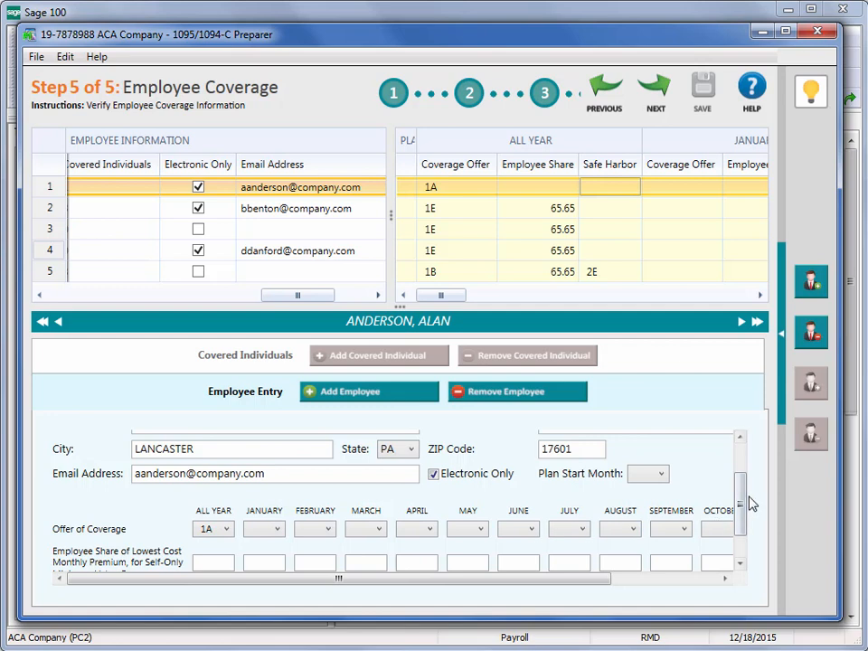
pyautogui.scroll(-1, 746, 559)
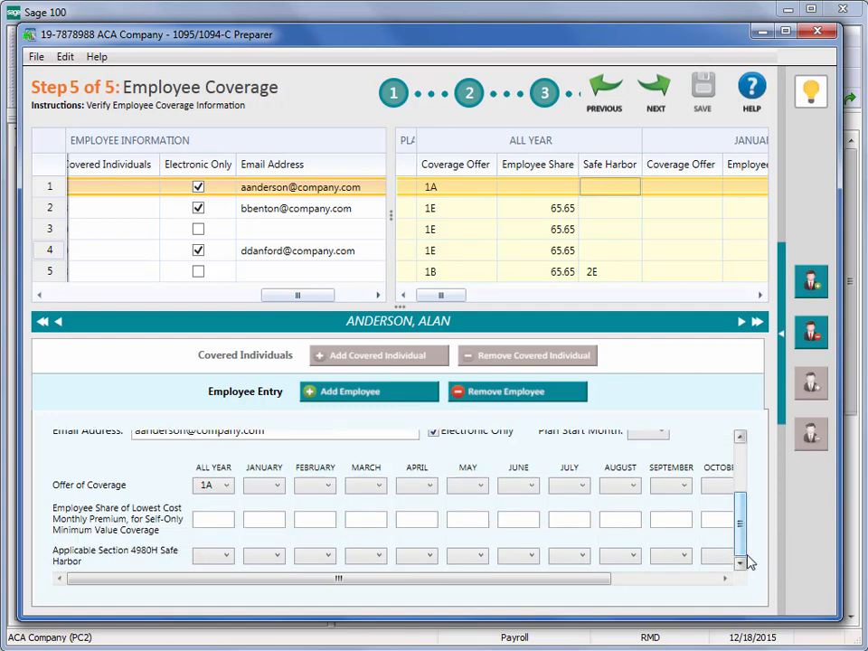
# Step: Remove the fifth employee from the list, finish Employee Coverage, and continue with the revised employee counts
pyautogui.click(49, 273)
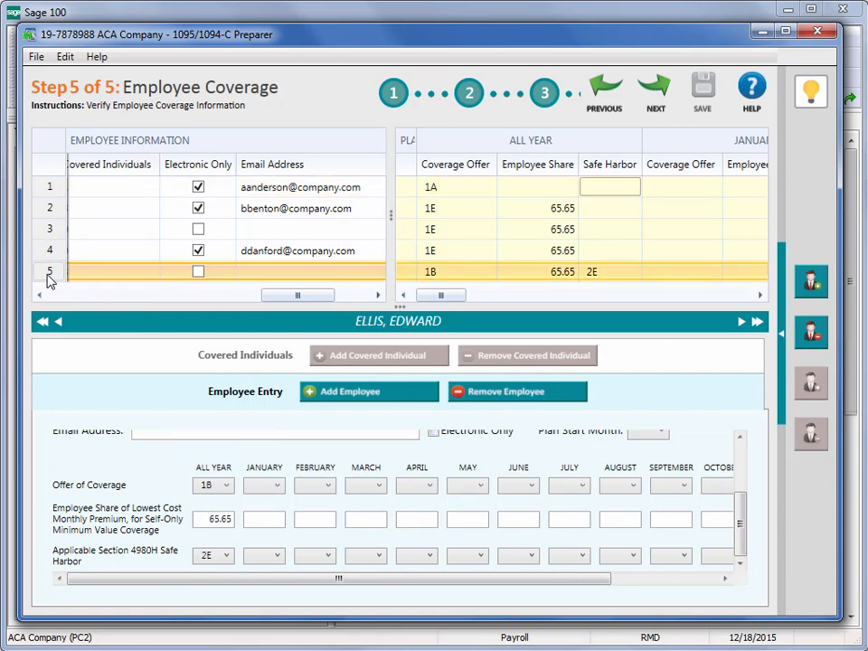
pyautogui.rightClick(46, 275)
pyautogui.click(94, 328)
pyautogui.click(665, 92)
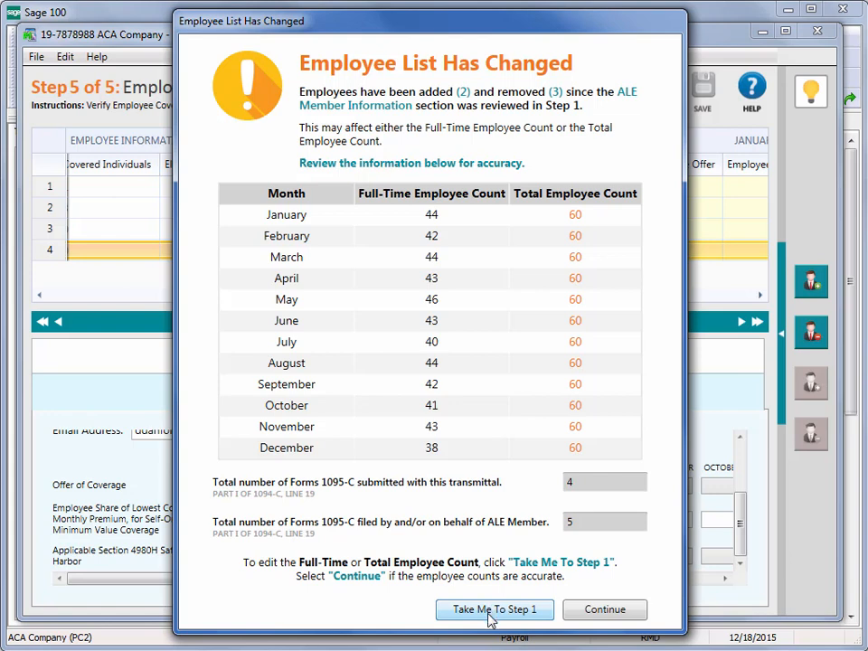
pyautogui.click(621, 612)
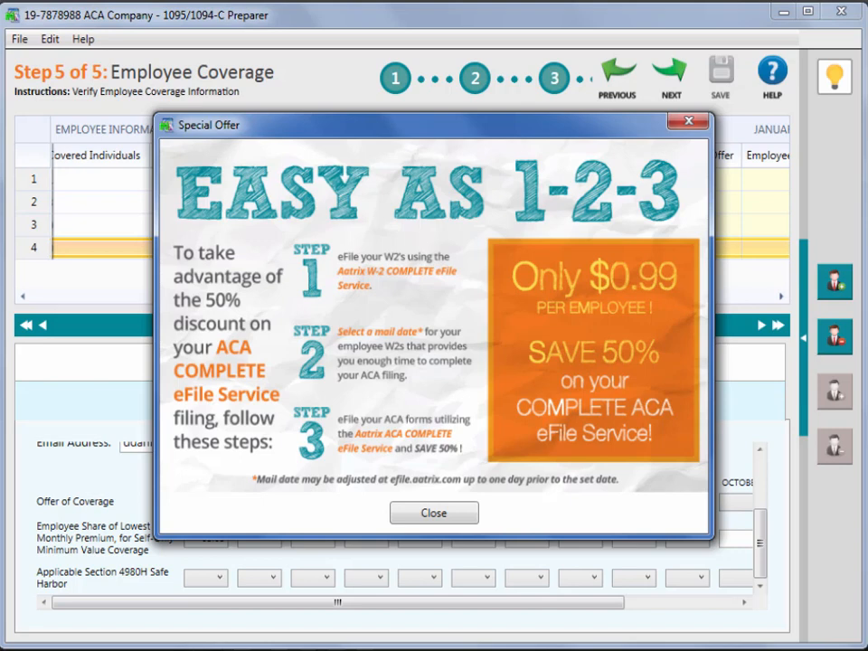
# Step: Dismiss the special offer, accept the COMPLETE eFiling Service with employer copies and a CD Archive, and proceed to the form review
pyautogui.click(435, 516)
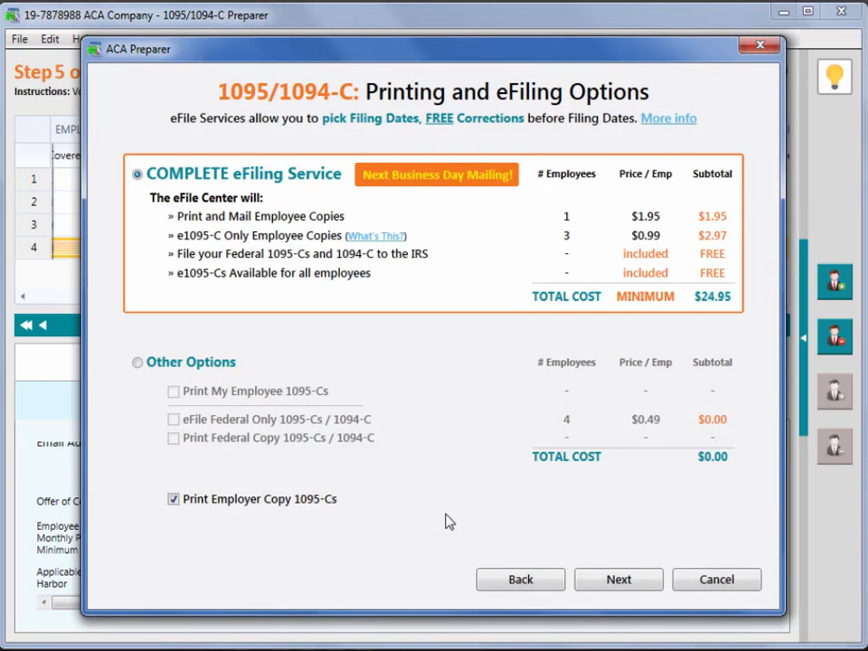
pyautogui.click(640, 585)
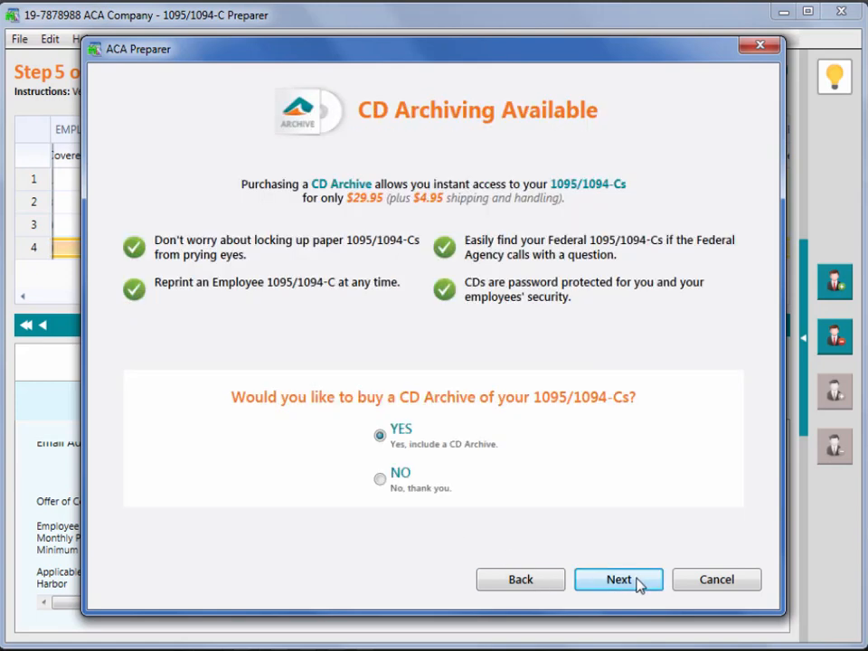
pyautogui.click(640, 584)
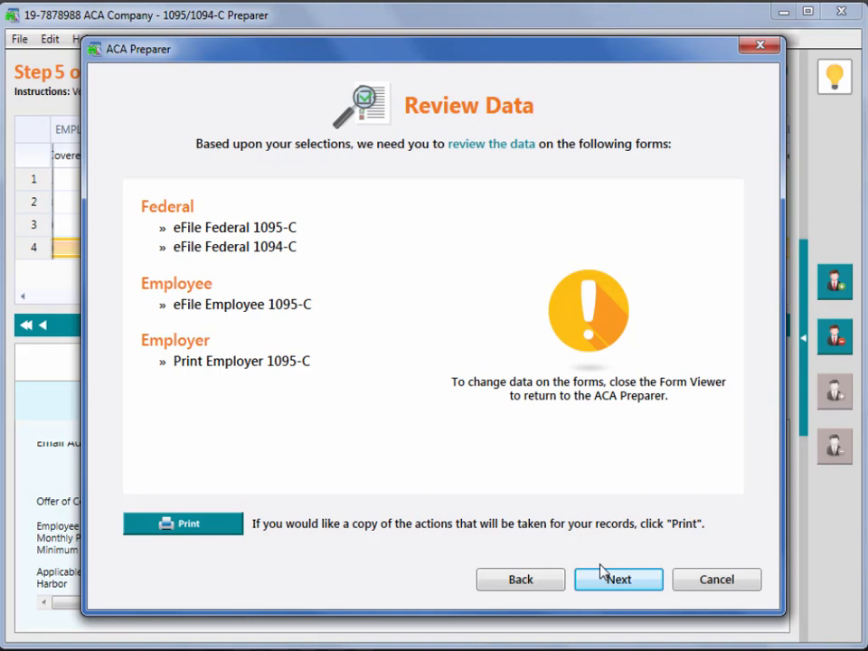
pyautogui.click(603, 571)
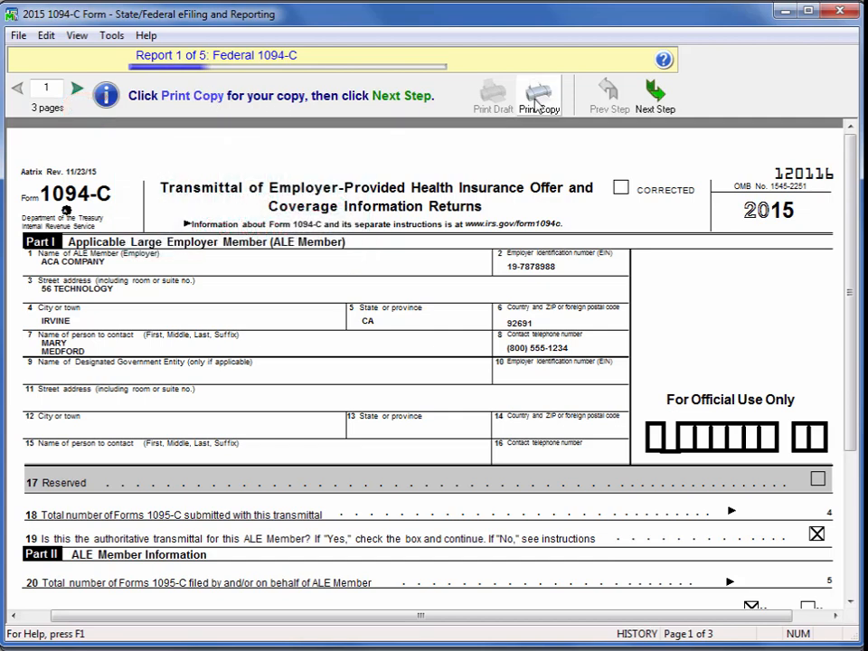
# Step: Go through the Federal 1094-C and Federal 1095-C reports, declining to print either one
pyautogui.click(655, 98)
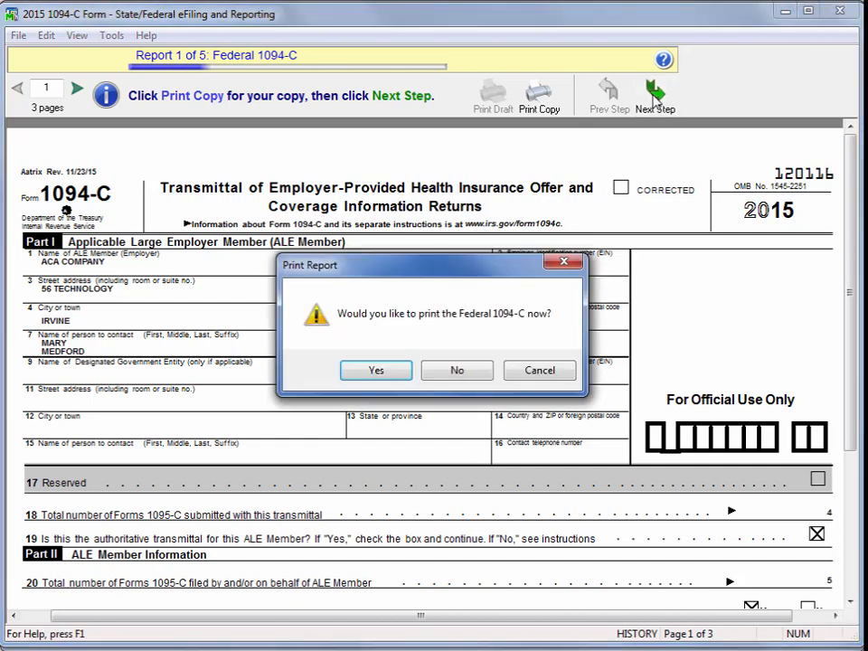
pyautogui.click(461, 370)
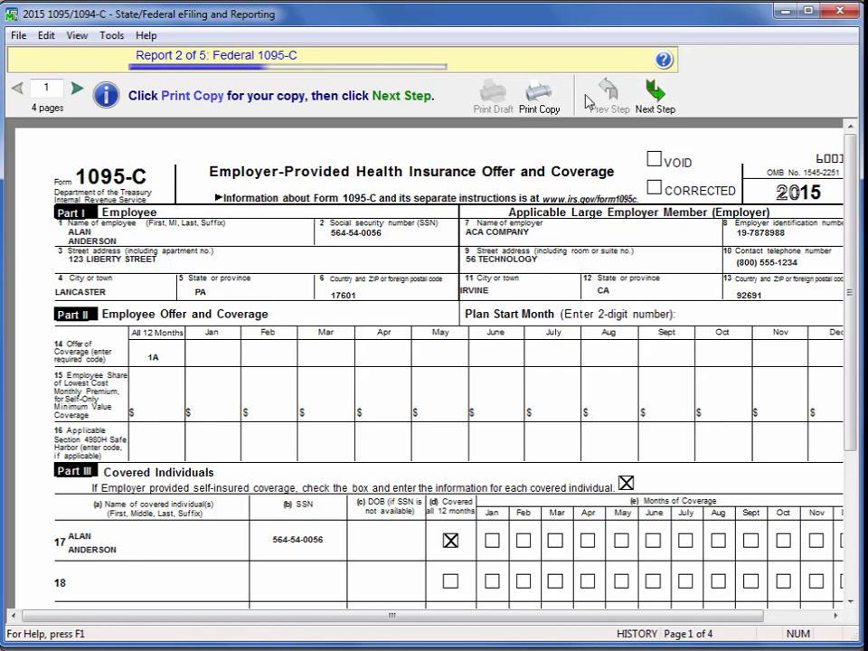
pyautogui.click(658, 94)
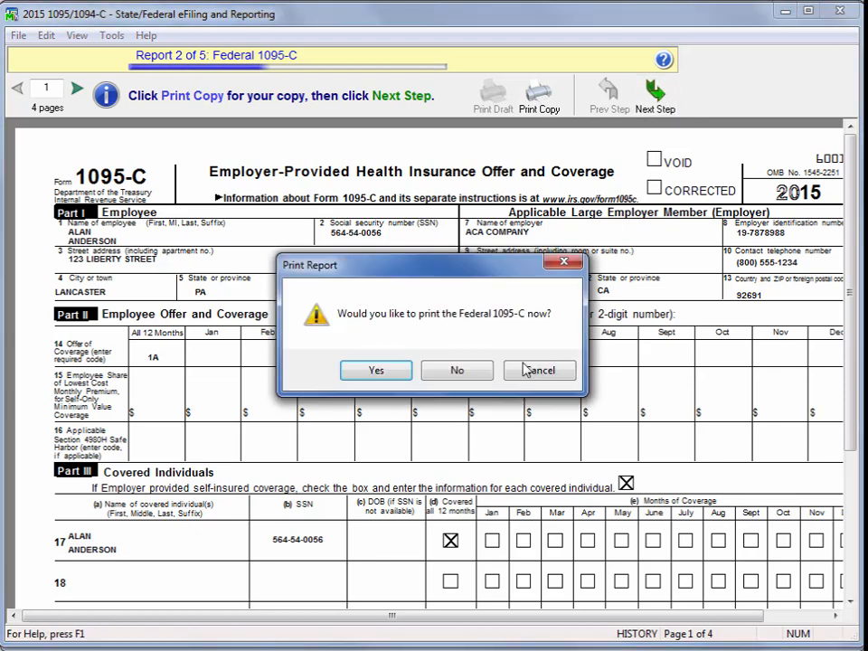
pyautogui.click(458, 373)
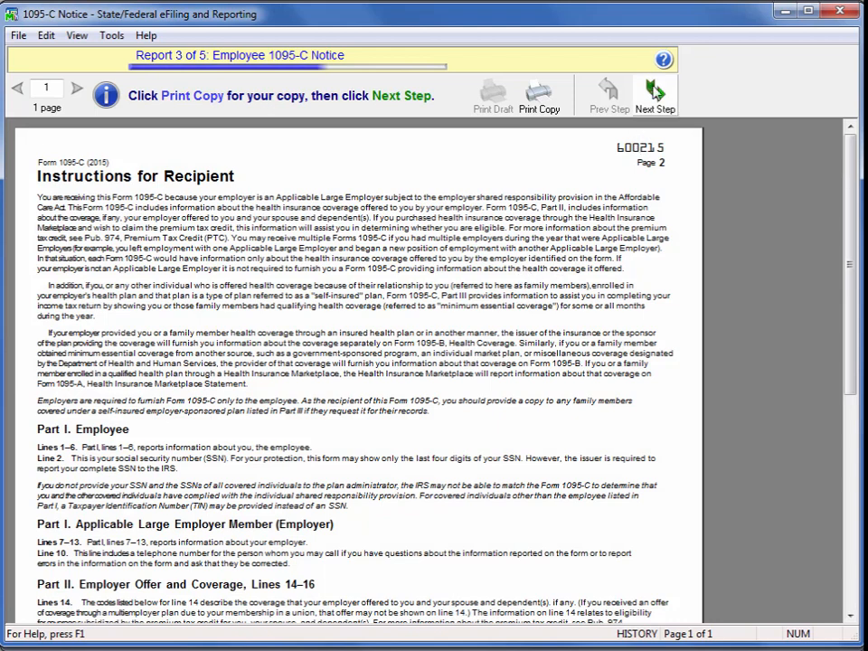
# Step: Finish reviewing the Employee 1095-C Notice, Employer 1095-C and Employee 1095-C without printing, and skip the eFile Test Drive sign-in
pyautogui.click(657, 92)
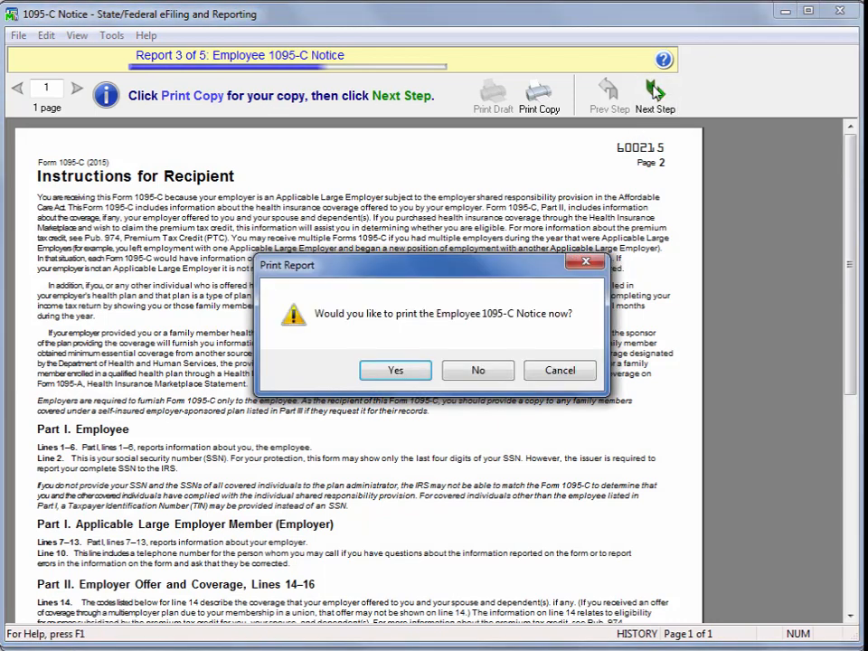
pyautogui.click(495, 376)
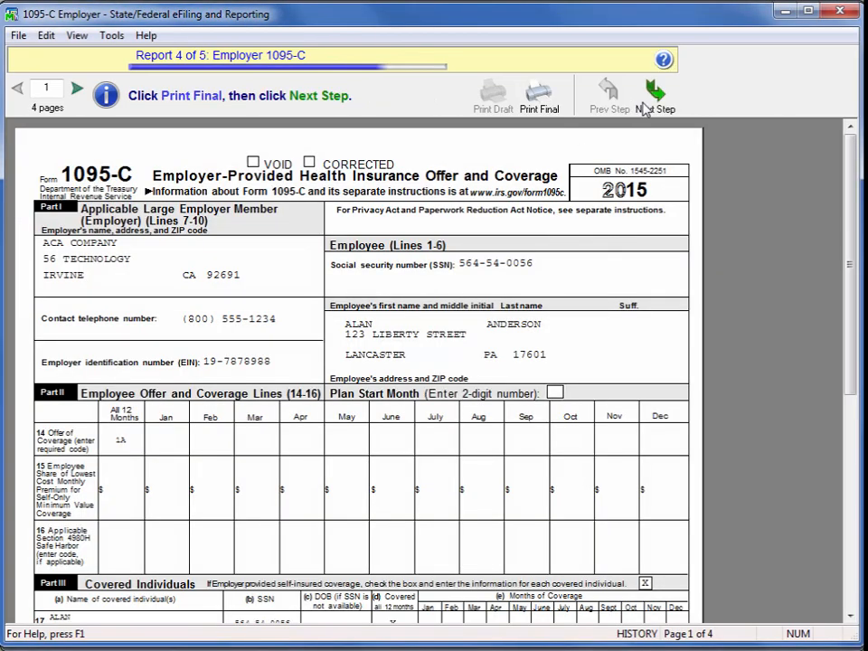
pyautogui.click(654, 95)
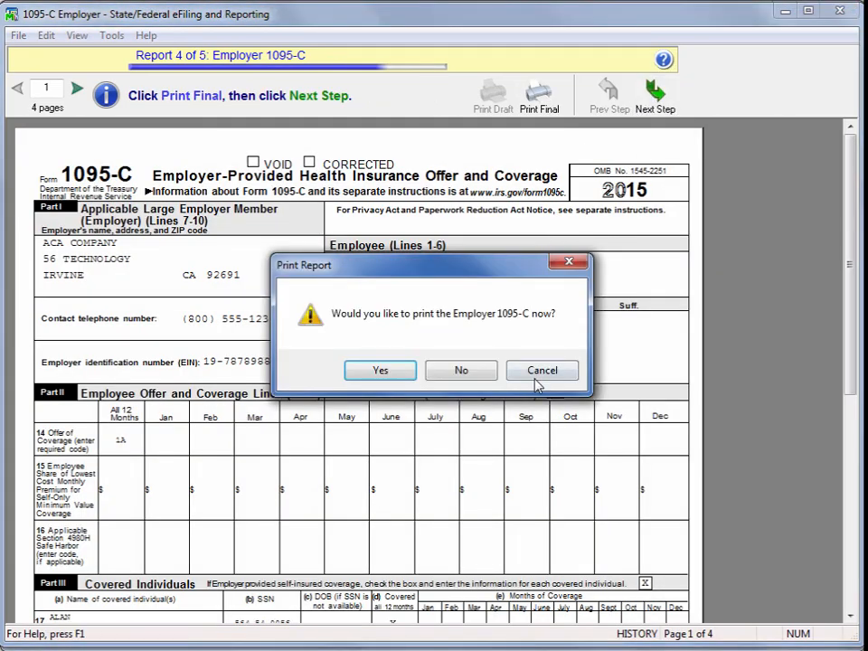
pyautogui.click(485, 369)
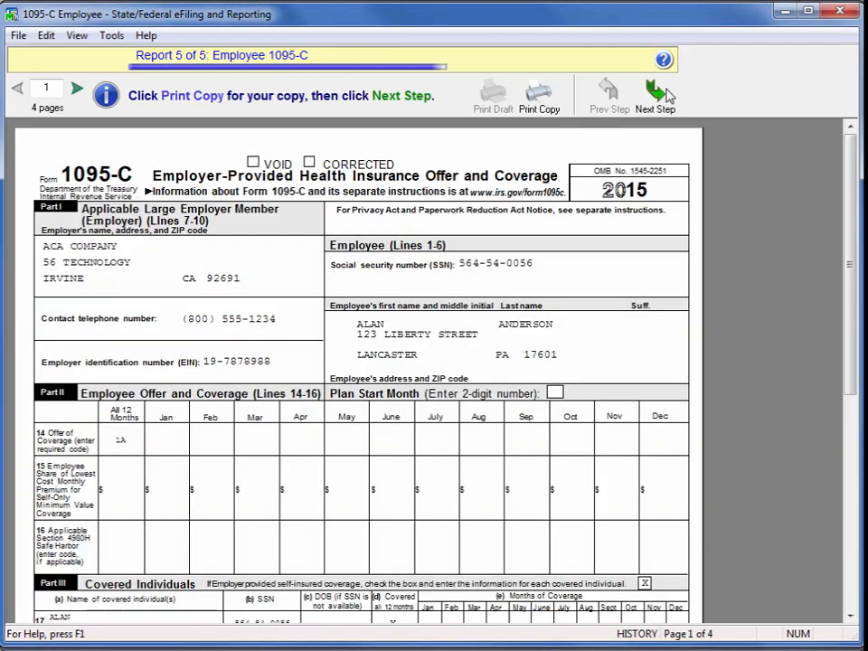
pyautogui.click(485, 371)
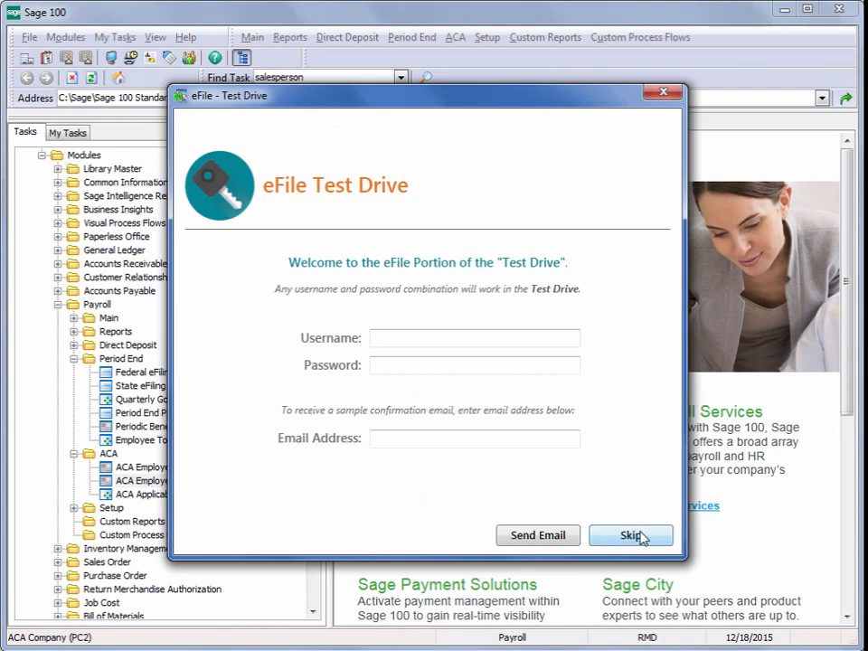
pyautogui.click(639, 537)
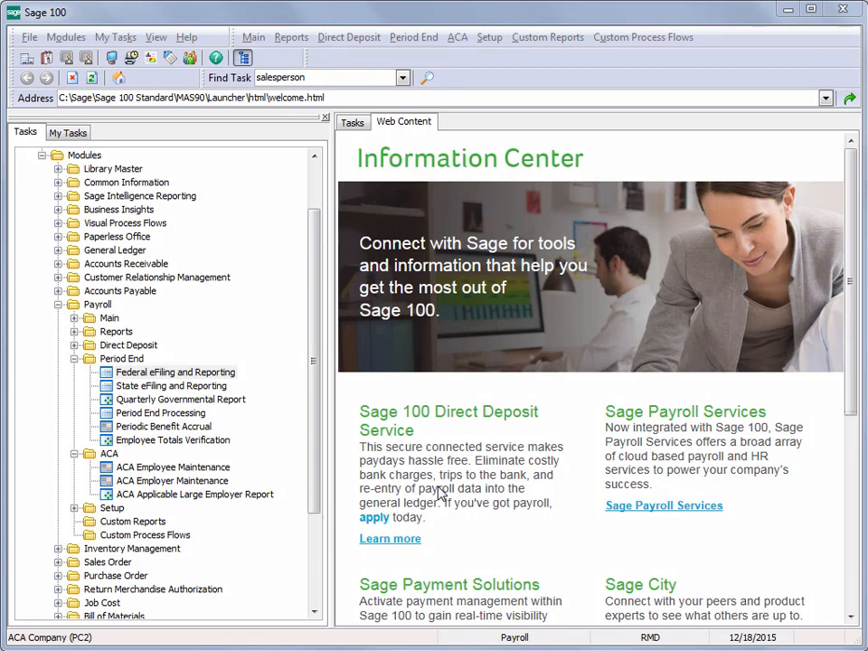
# Step: Open Federal eFiling and Reporting and select the 2015 1095/1094-B form
pyautogui.click(195, 375)
pyautogui.doubleClick(195, 379)
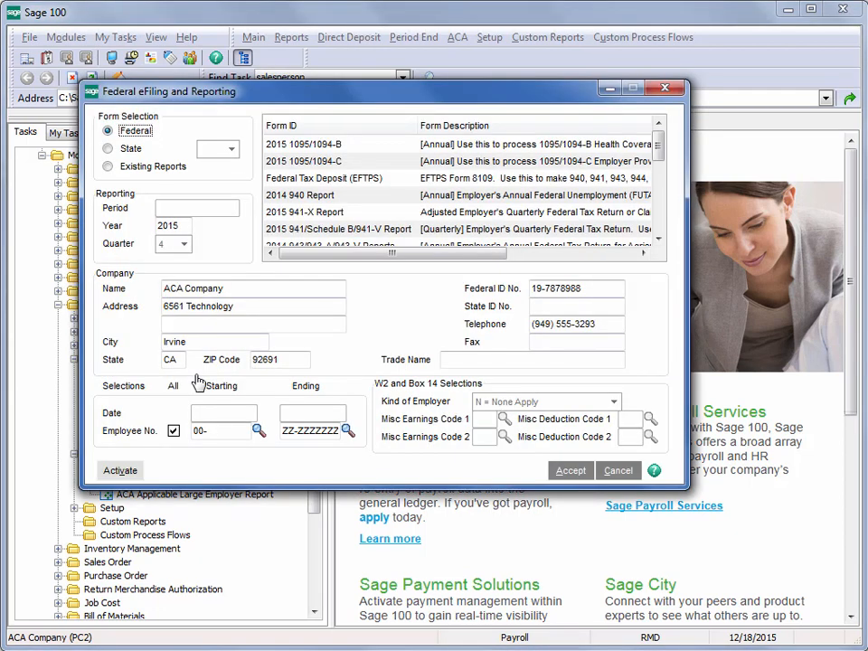
pyautogui.click(333, 152)
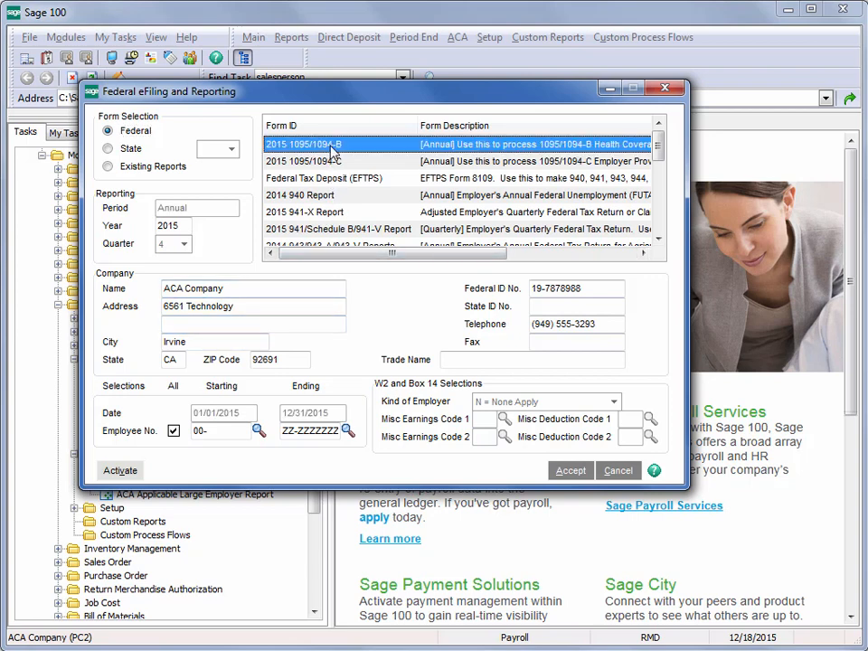